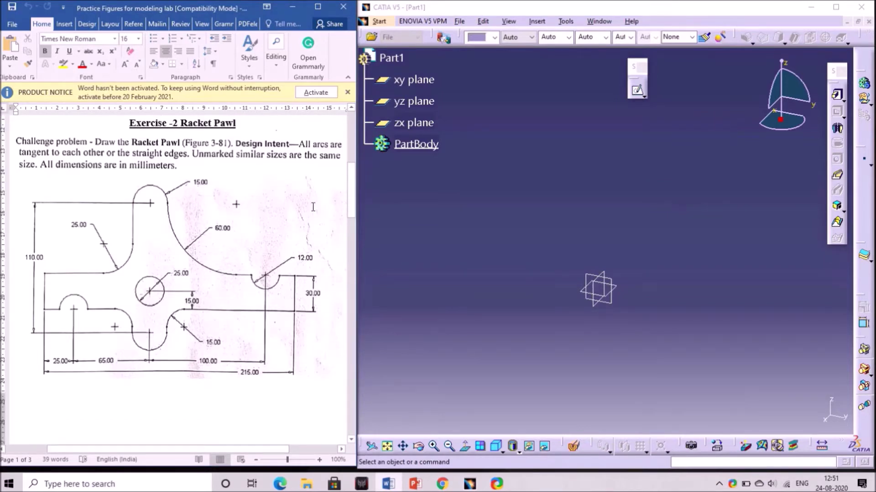
# - Select the yz plane in Part1's specification tree and open a new sketch on it
pyautogui.click(439, 187)
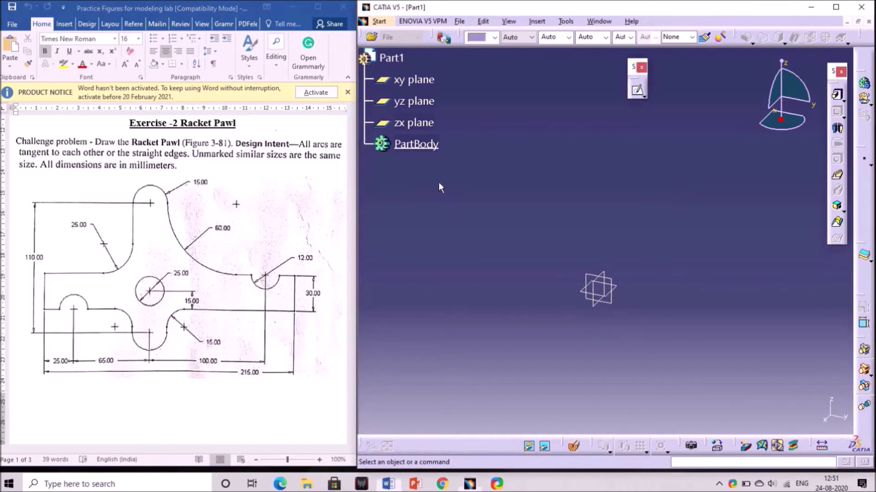
pyautogui.click(611, 280)
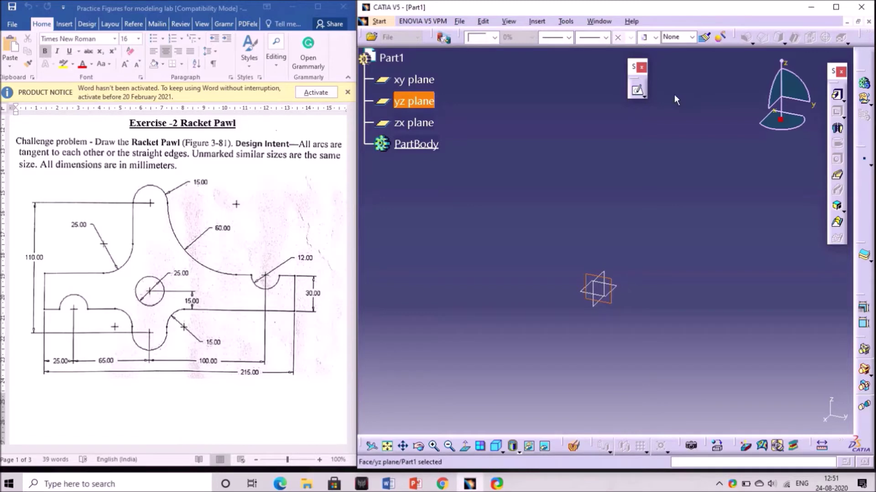
pyautogui.click(638, 91)
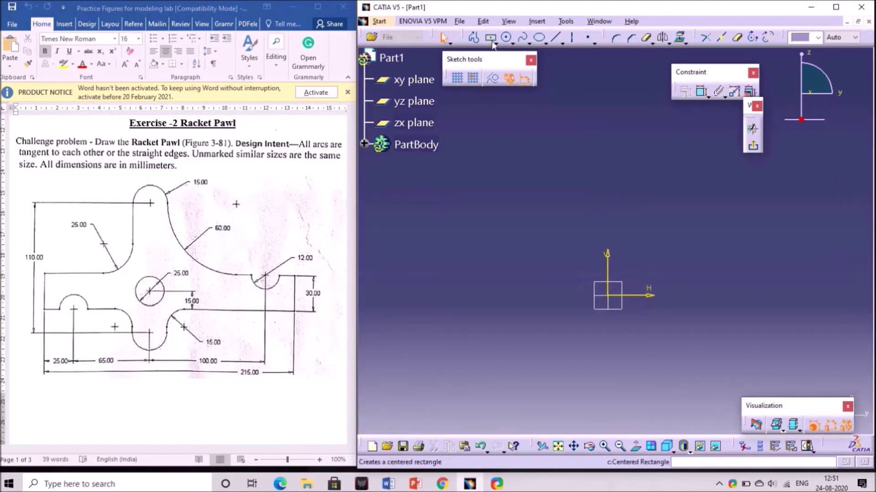
# - Draw a centred rectangle about the sketch origin, roughly 185 mm wide and shallow
pyautogui.click(491, 39)
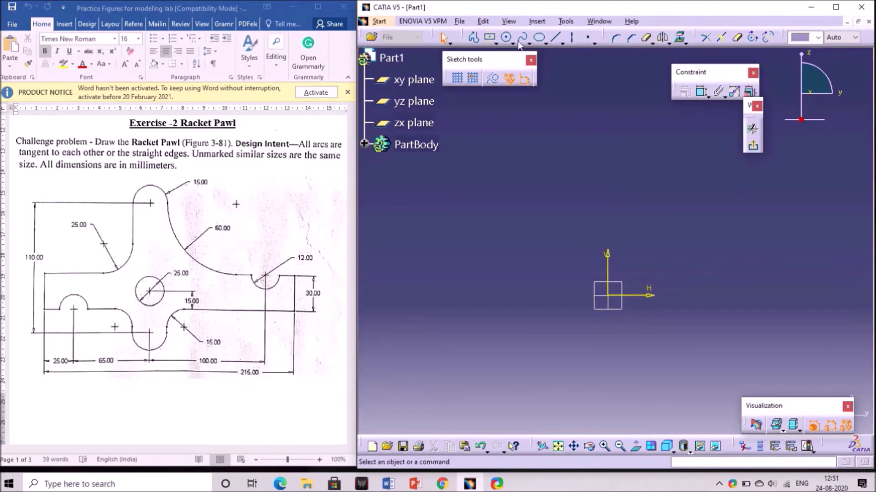
pyautogui.click(496, 44)
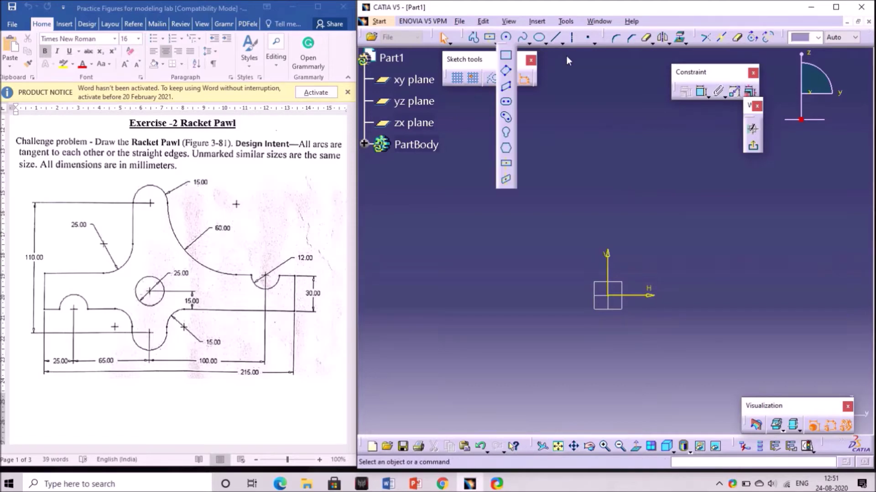
pyautogui.click(507, 167)
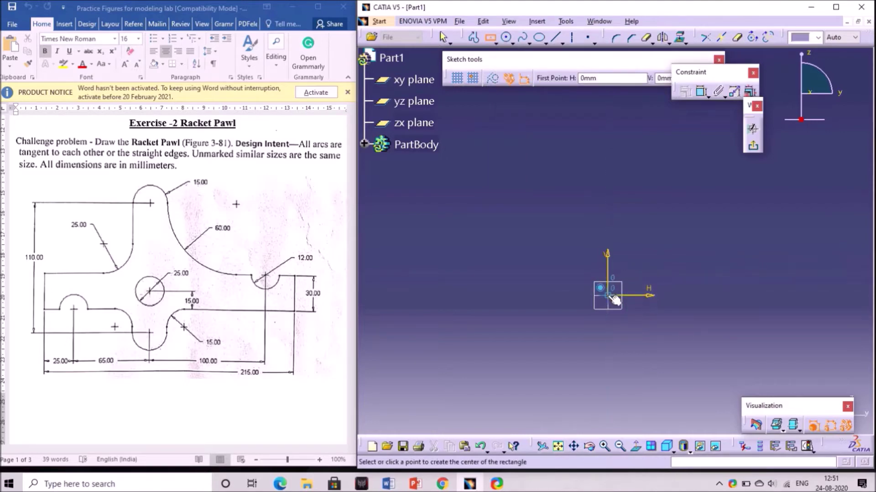
pyautogui.click(610, 292)
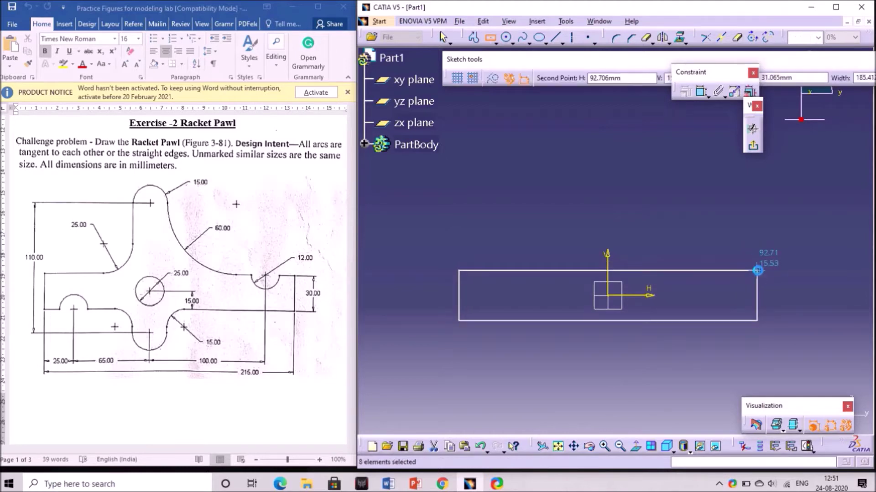
pyautogui.click(757, 271)
# - Dimension the rectangle's bottom edge to 215 mm, placing the dimension below the shape
pyautogui.click(663, 207)
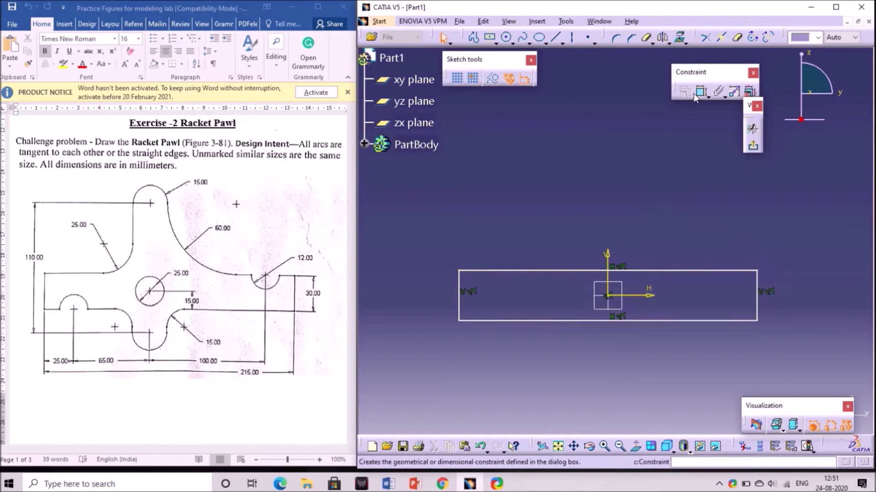
pyautogui.click(700, 90)
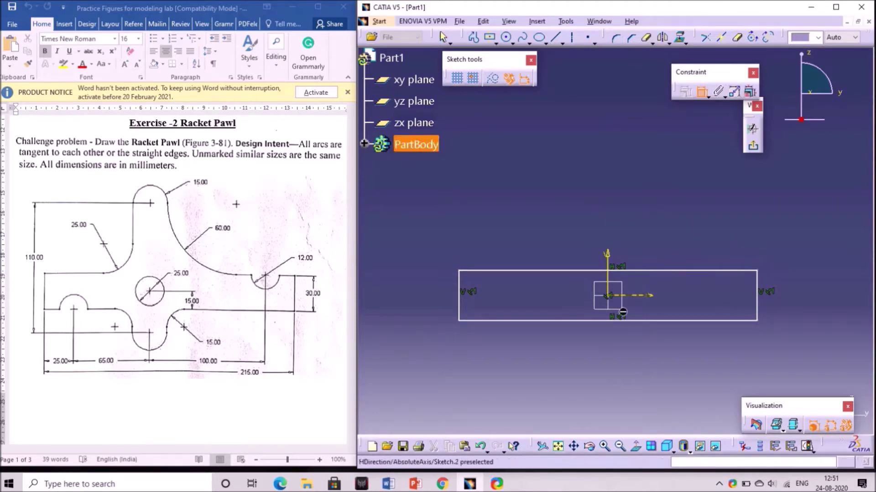
pyautogui.click(643, 322)
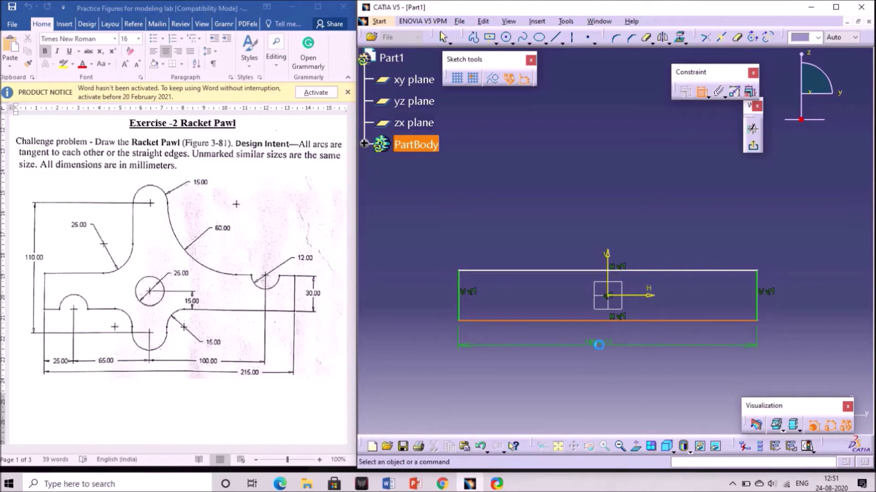
pyautogui.click(601, 345)
pyautogui.doubleClick(599, 345)
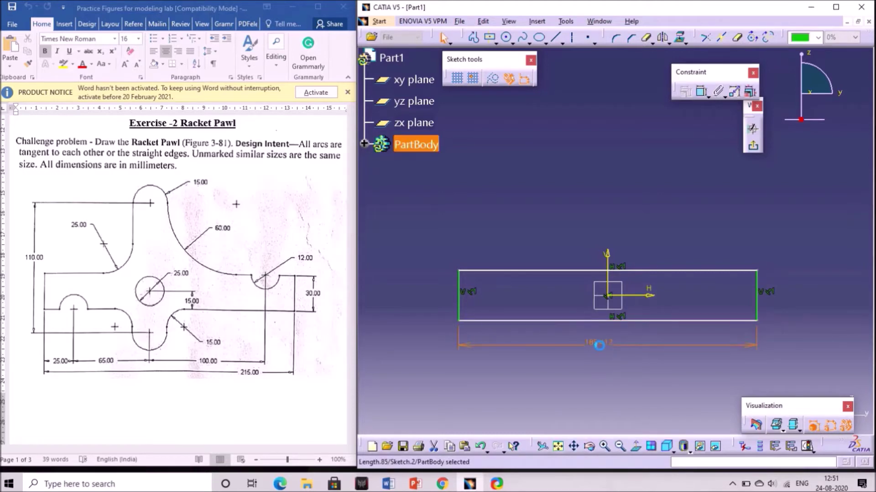
pyautogui.write('215')
pyautogui.press('Return')
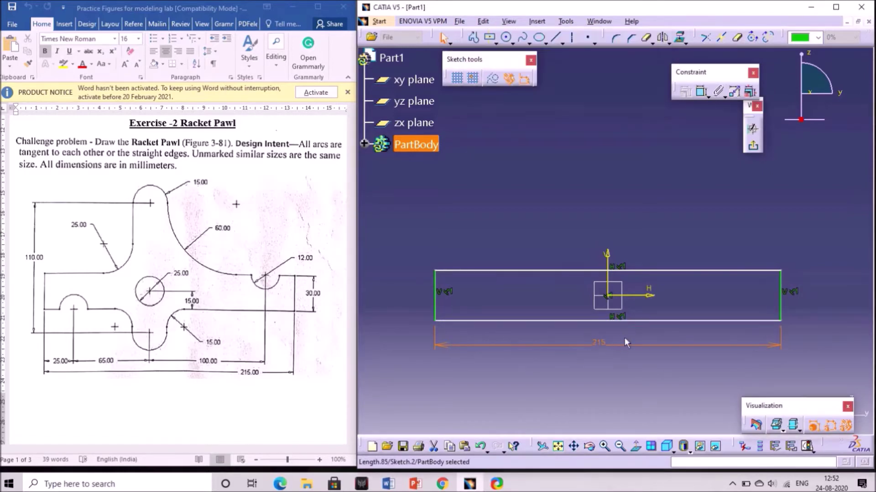
pyautogui.click(602, 348)
pyautogui.moveTo(781, 354); pyautogui.dragTo(770, 364)
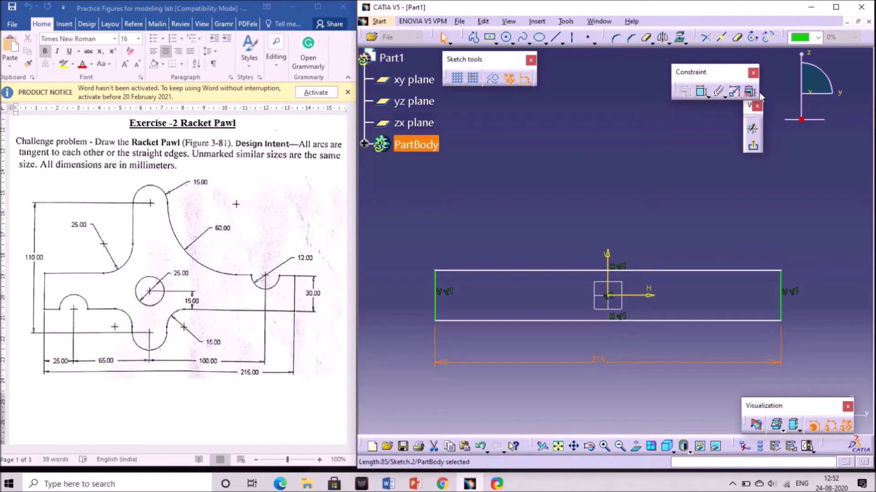
# - Dimension the rectangle's right edge to a 30 mm height
pyautogui.click(702, 92)
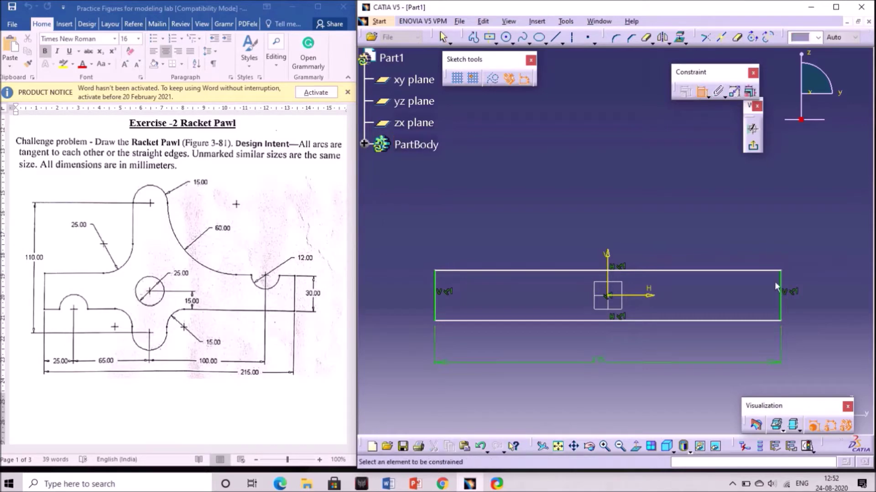
pyautogui.click(787, 299)
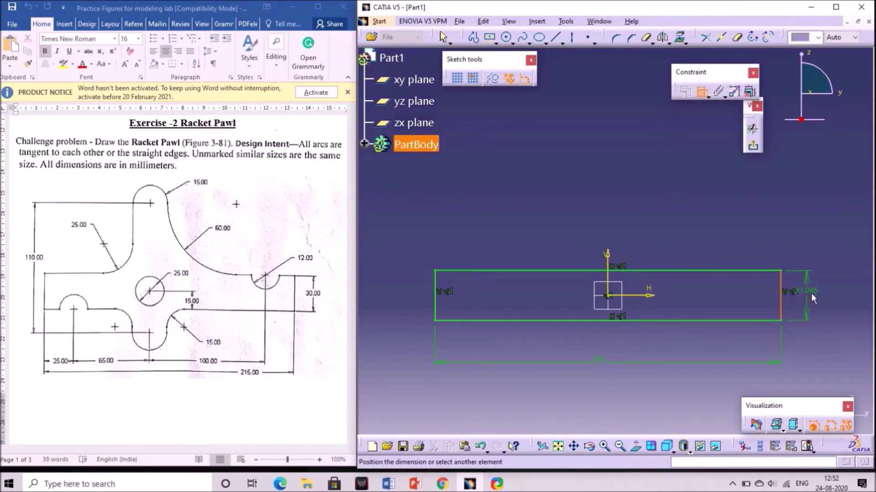
pyautogui.click(826, 290)
pyautogui.doubleClick(833, 290)
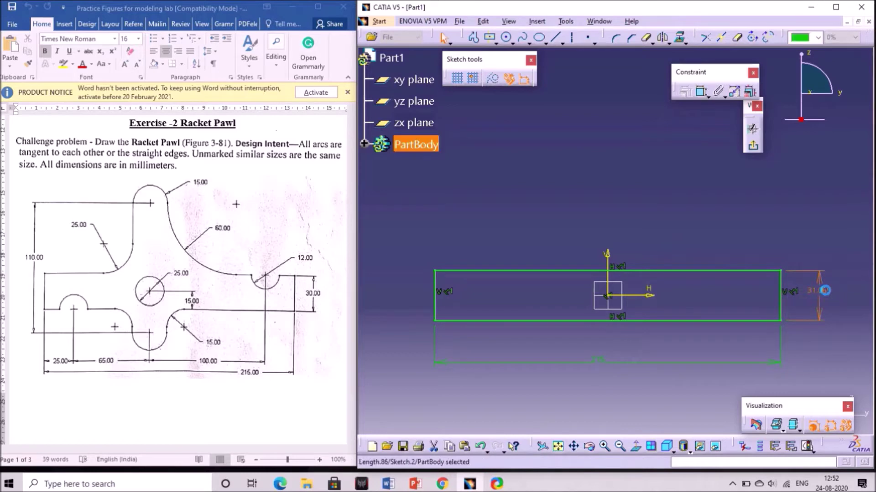
pyautogui.write('30mm')
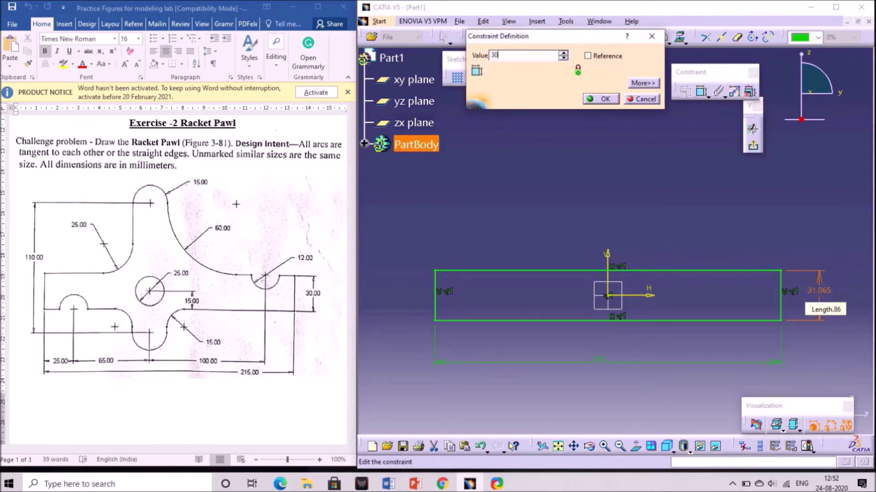
pyautogui.press('Return')
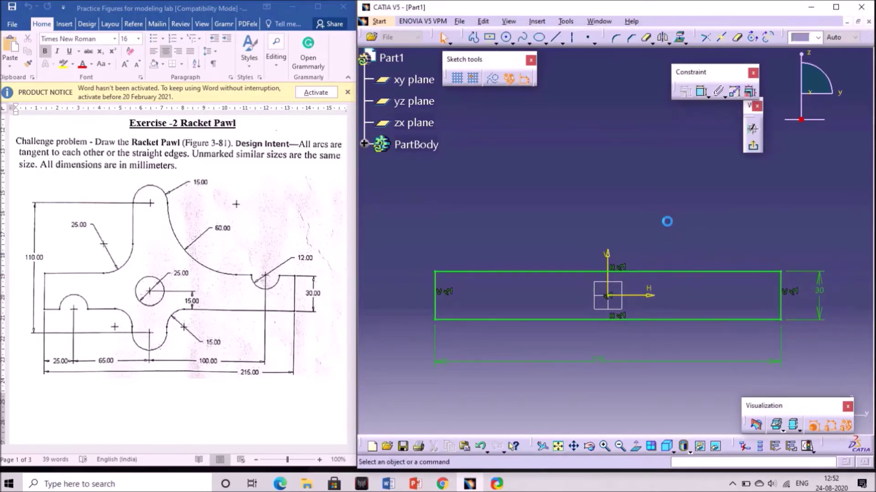
# - Draw a small circle centred on the rectangle's bottom edge near its left end
pyautogui.click(506, 39)
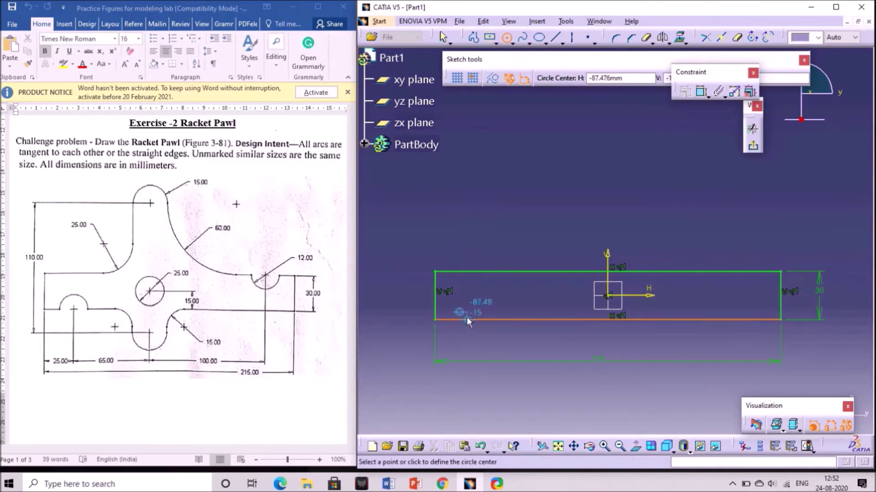
pyautogui.click(466, 319)
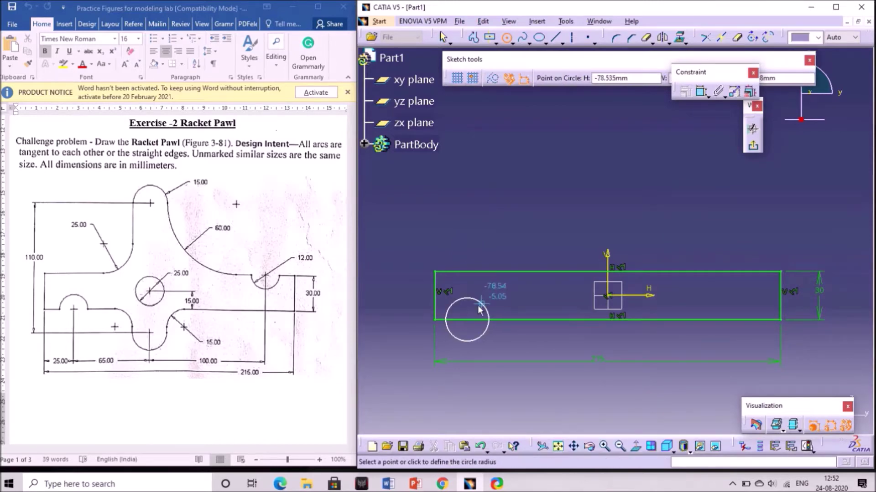
pyautogui.click(479, 308)
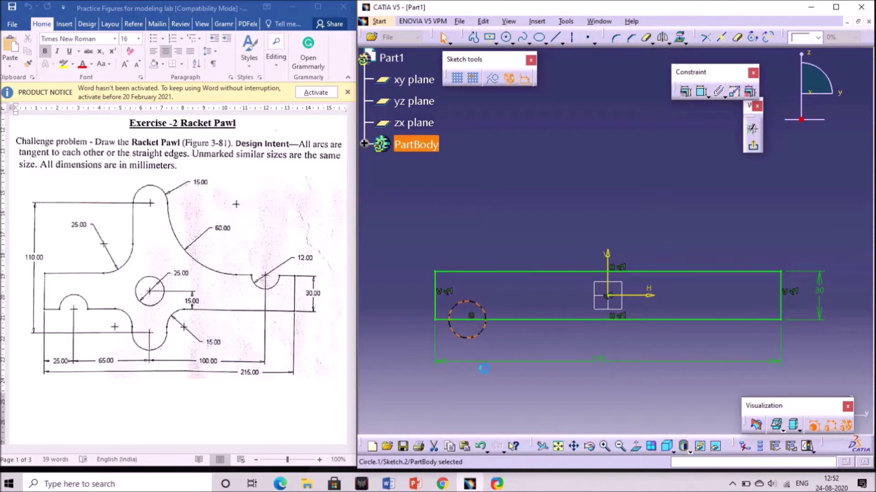
pyautogui.click(527, 214)
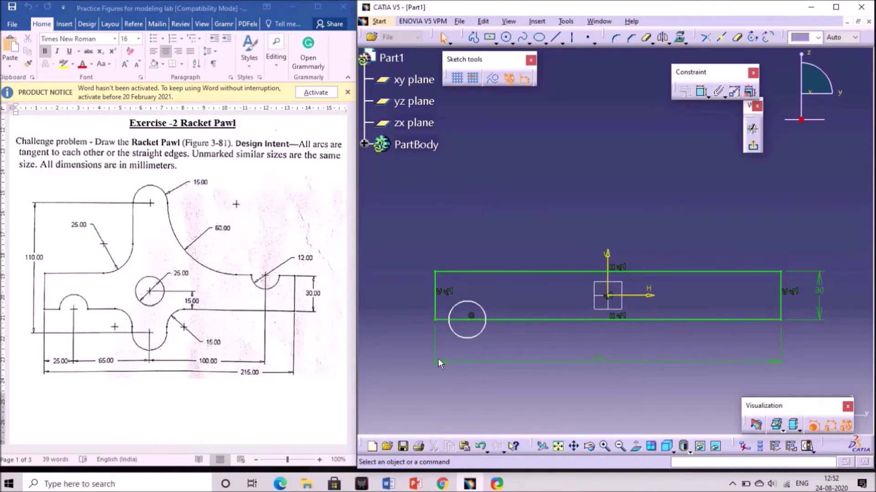
pyautogui.moveTo(440, 366); pyautogui.dragTo(444, 404)
pyautogui.click(502, 355)
# - Dimension the circle's centre 25 mm from the rectangle's left edge
pyautogui.click(701, 91)
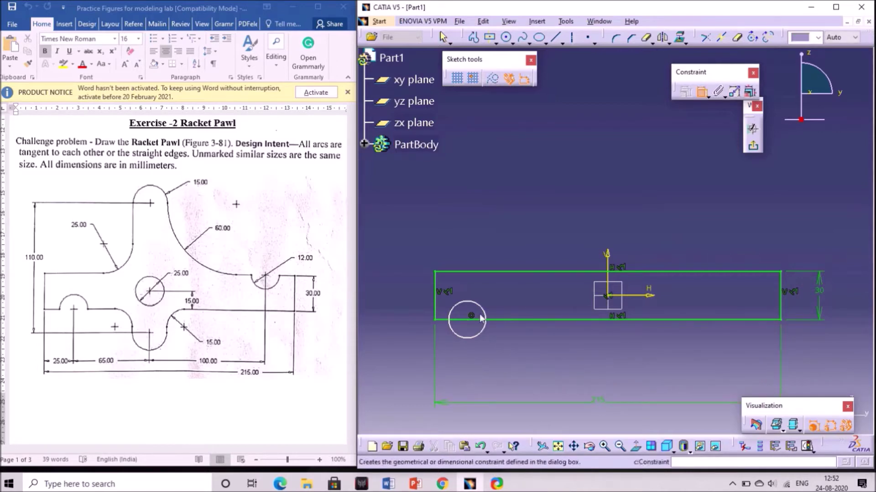
pyautogui.click(467, 321)
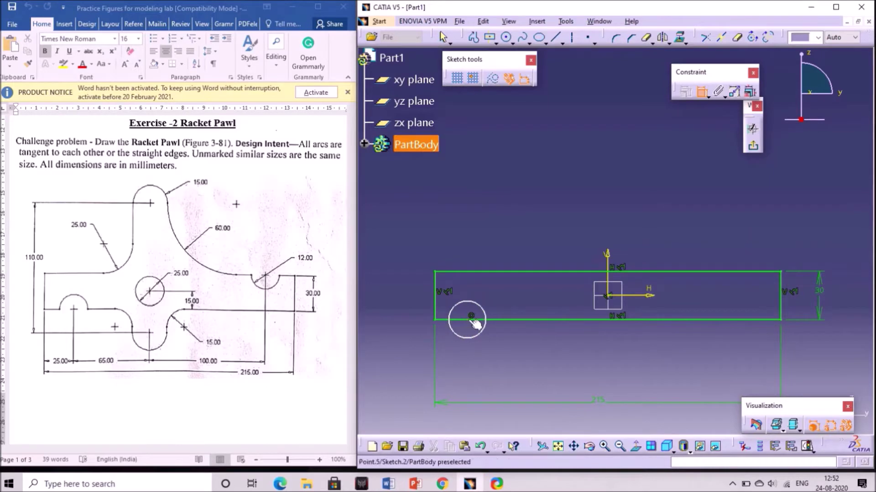
pyautogui.click(436, 309)
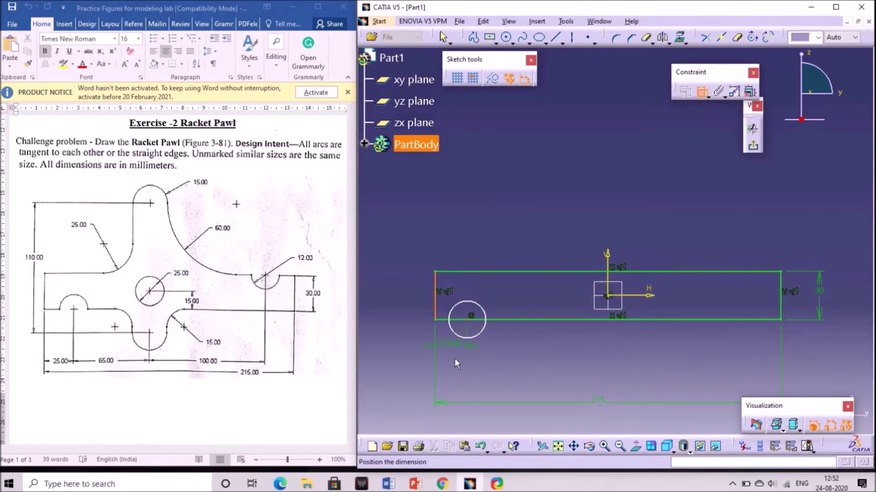
pyautogui.click(458, 362)
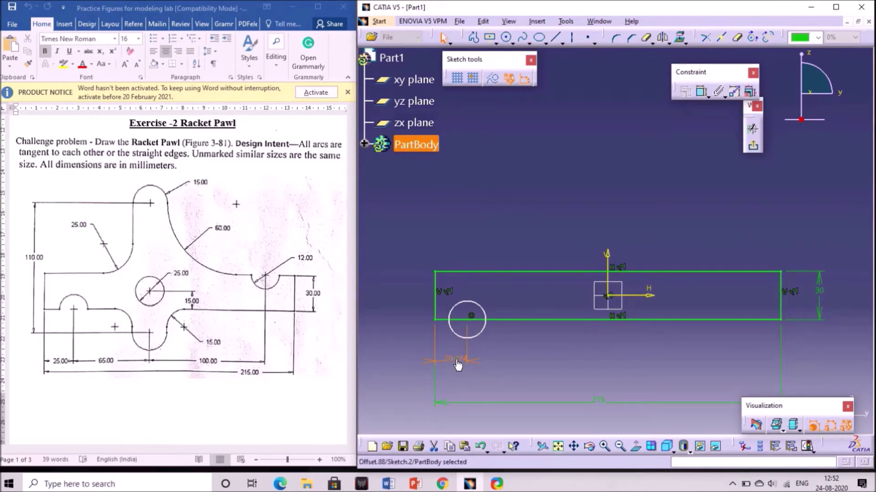
pyautogui.doubleClick(454, 359)
pyautogui.write('25')
pyautogui.press('Return')
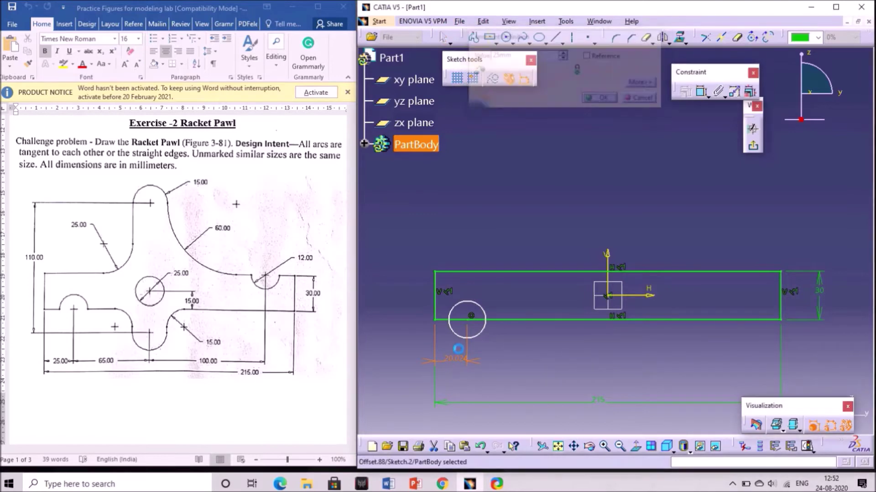
pyautogui.click(532, 199)
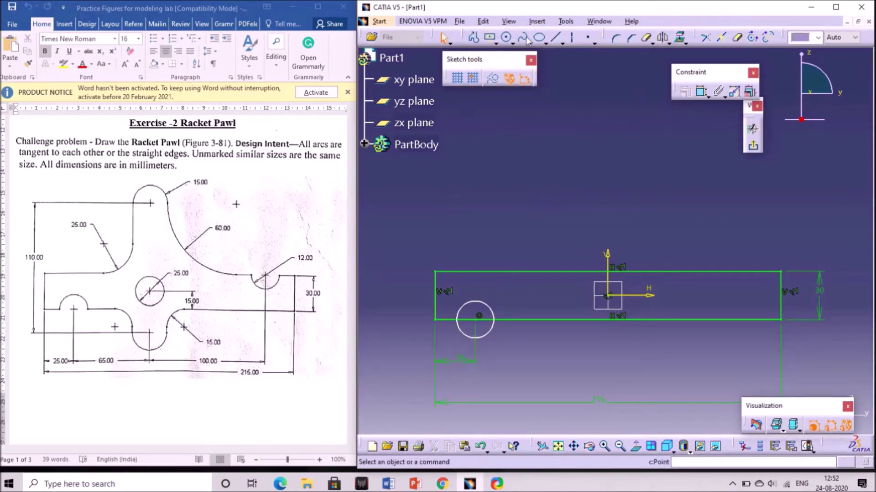
# - Draw another circle below the rectangle
pyautogui.click(507, 37)
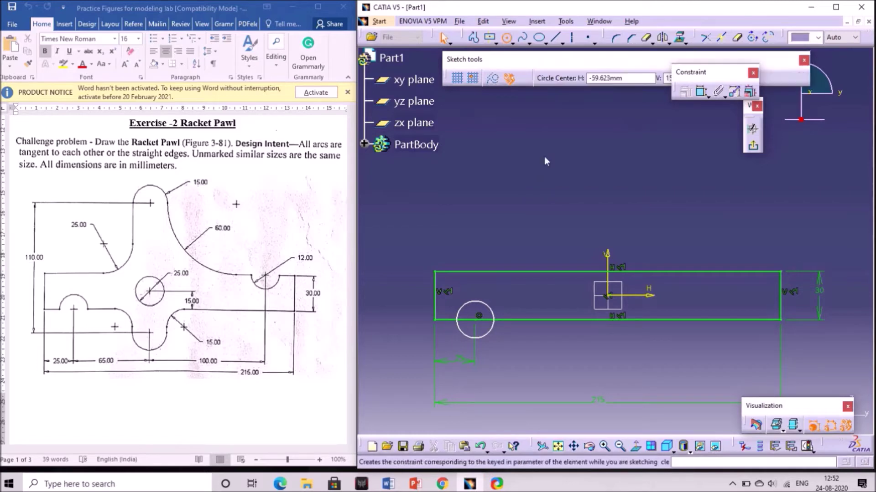
pyautogui.click(572, 373)
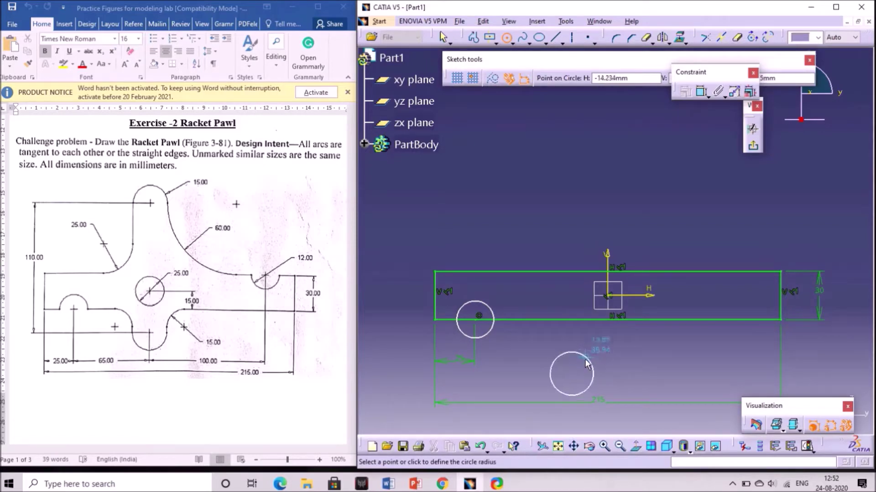
pyautogui.click(584, 360)
pyautogui.press('Escape')
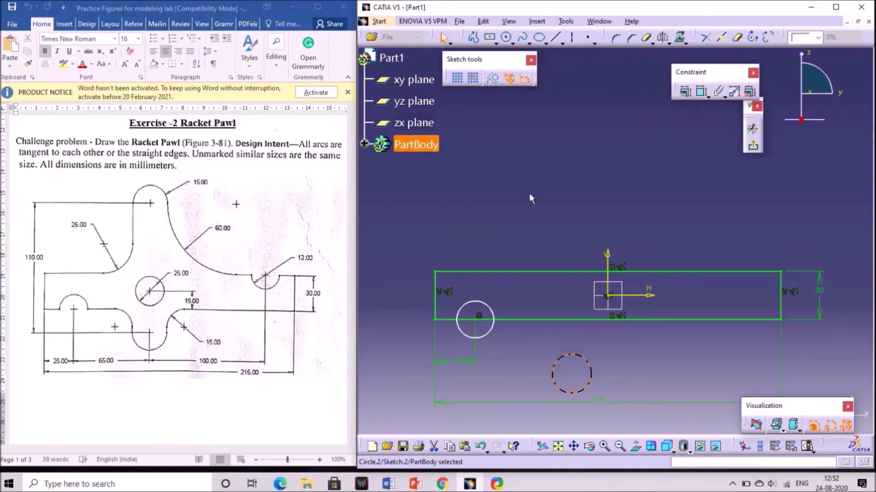
pyautogui.click(534, 192)
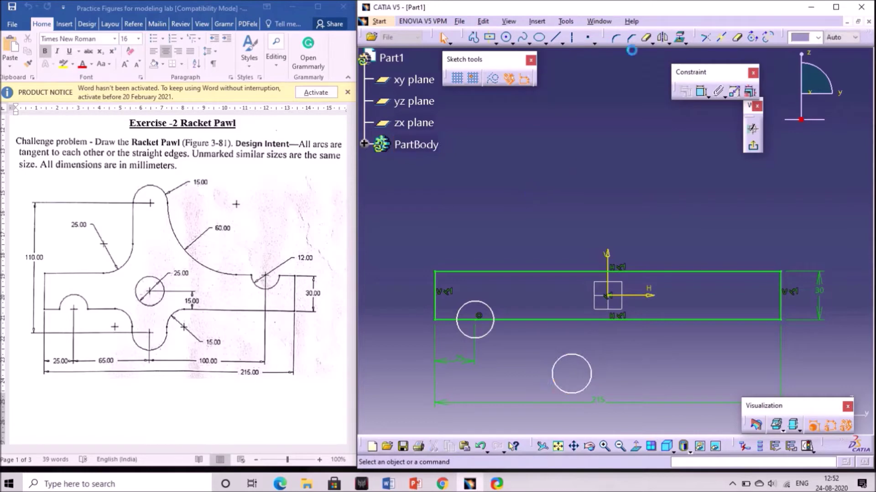
# - Constrain the lower circle as a radius dimension set to 15 mm
pyautogui.click(700, 93)
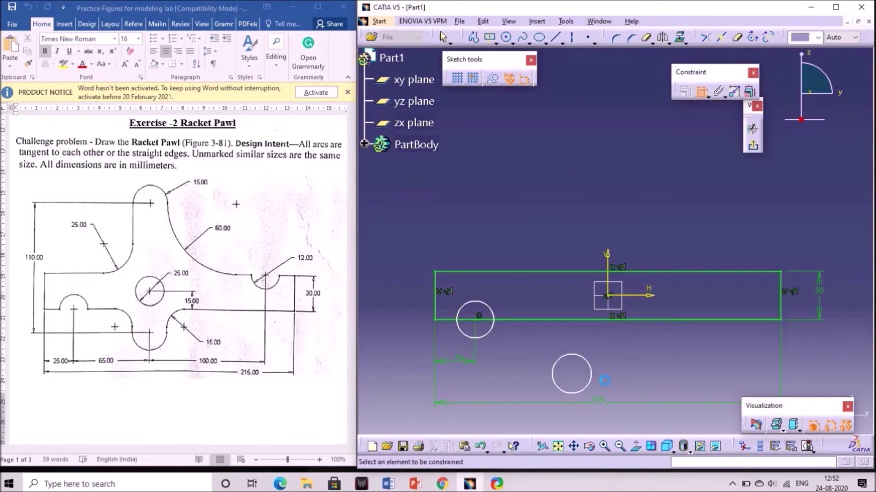
pyautogui.click(590, 381)
pyautogui.click(603, 386)
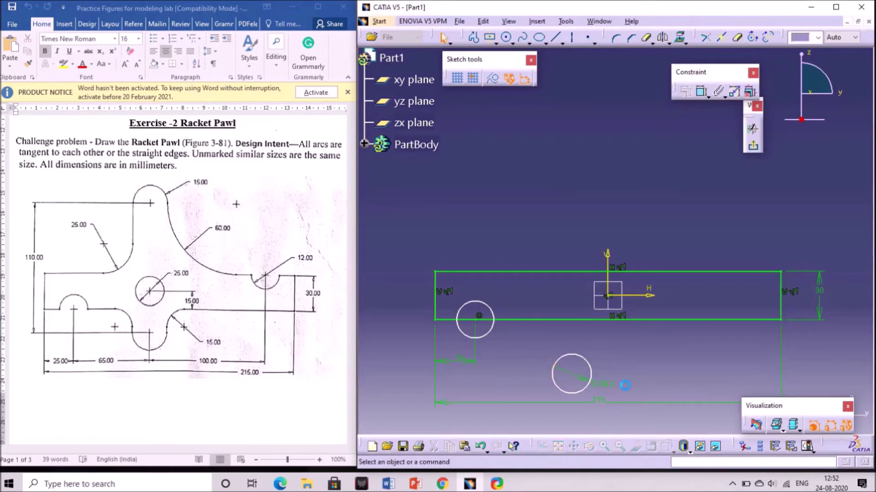
pyautogui.doubleClick(605, 385)
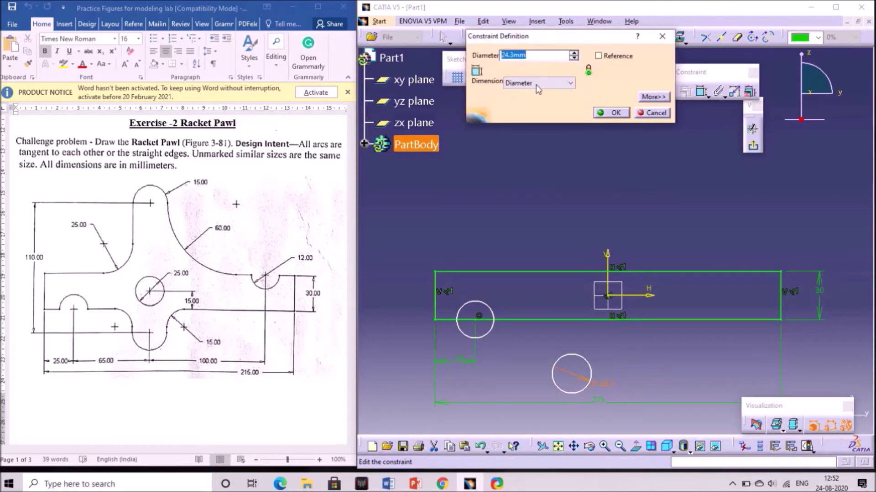
pyautogui.click(538, 83)
pyautogui.click(539, 94)
pyautogui.doubleClick(539, 54)
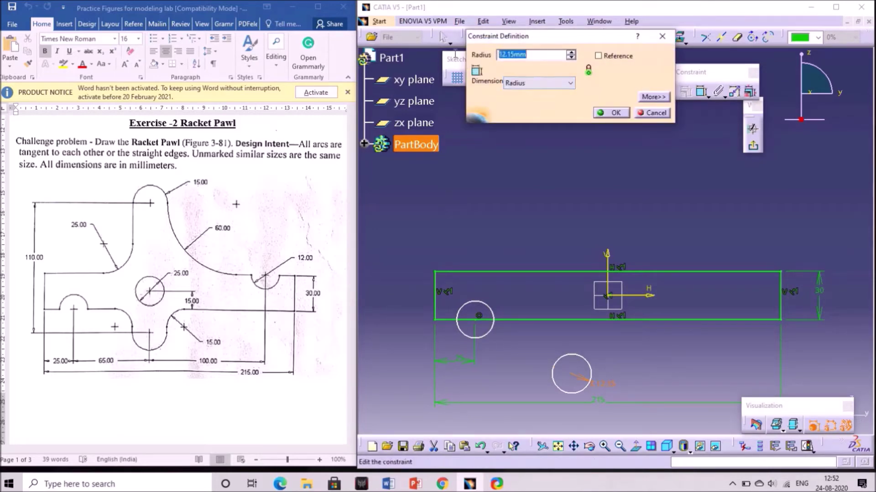
pyautogui.write('15')
pyautogui.click(611, 113)
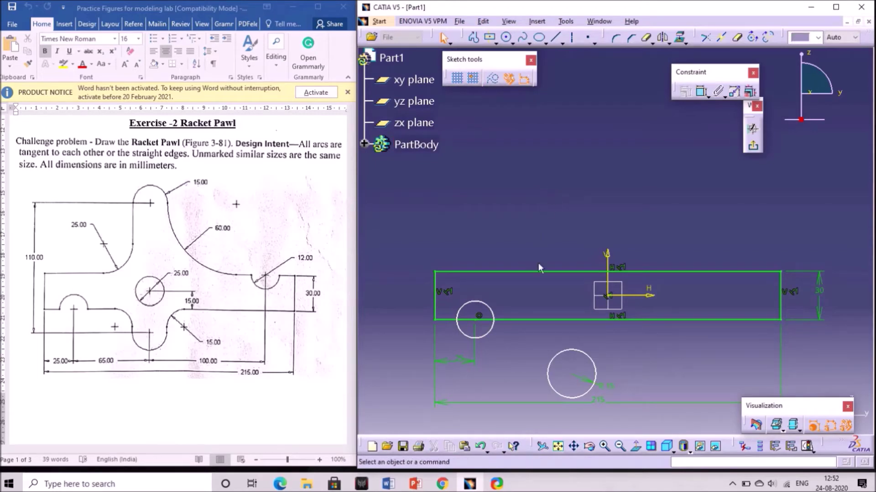
# - Set the left circle's radius dimension to 12 mm
pyautogui.click(702, 92)
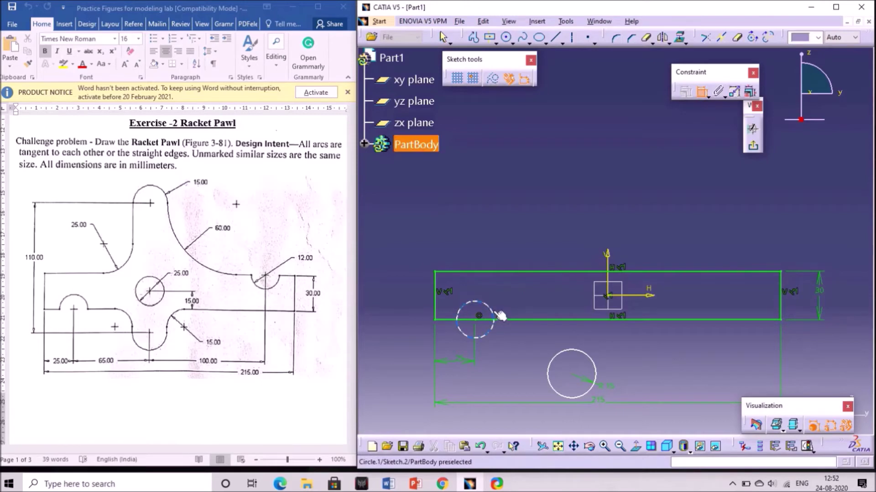
pyautogui.click(500, 316)
pyautogui.click(405, 299)
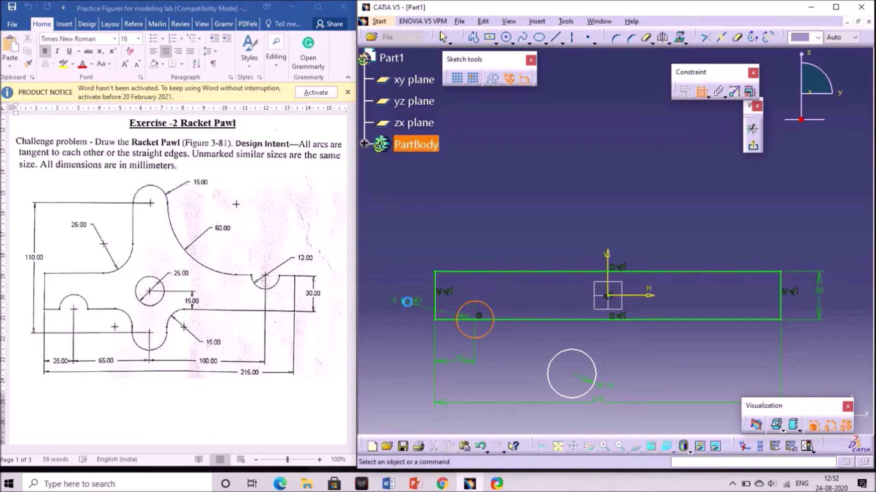
pyautogui.doubleClick(411, 301)
pyautogui.write('12')
pyautogui.press('Return')
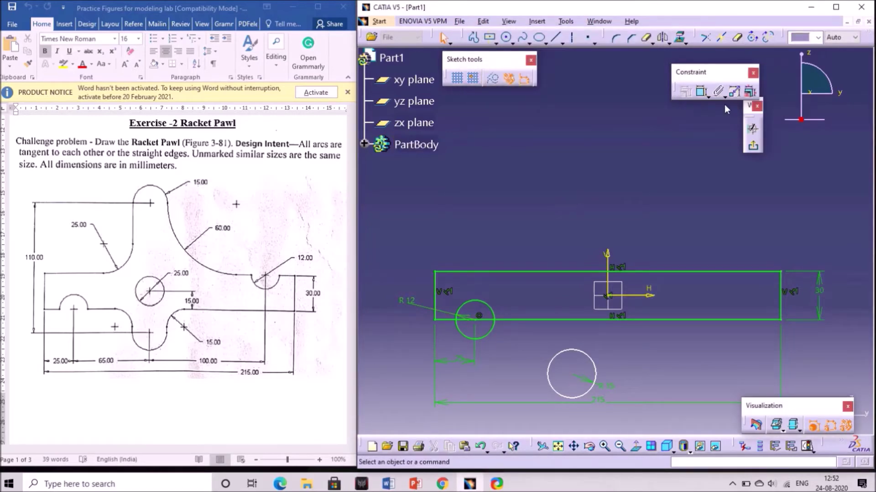
# - Begin a distance constraint between the left circle's centre and the lower circle's centre
pyautogui.click(571, 37)
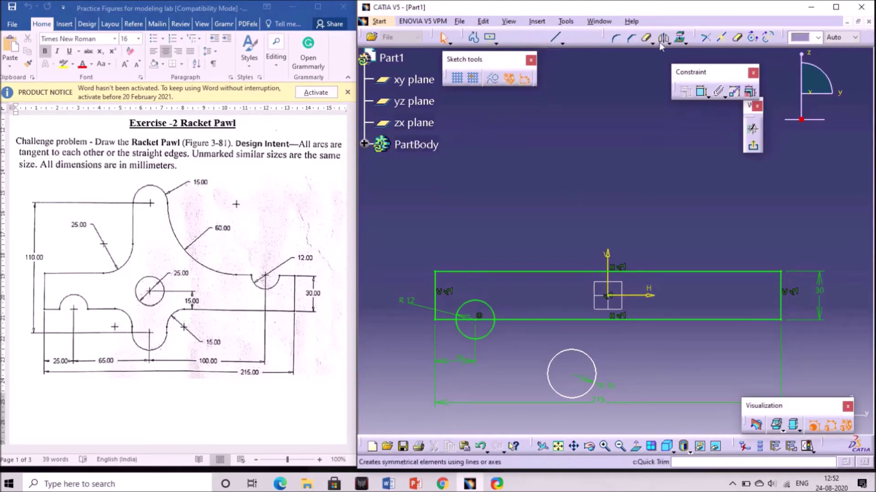
pyautogui.click(703, 93)
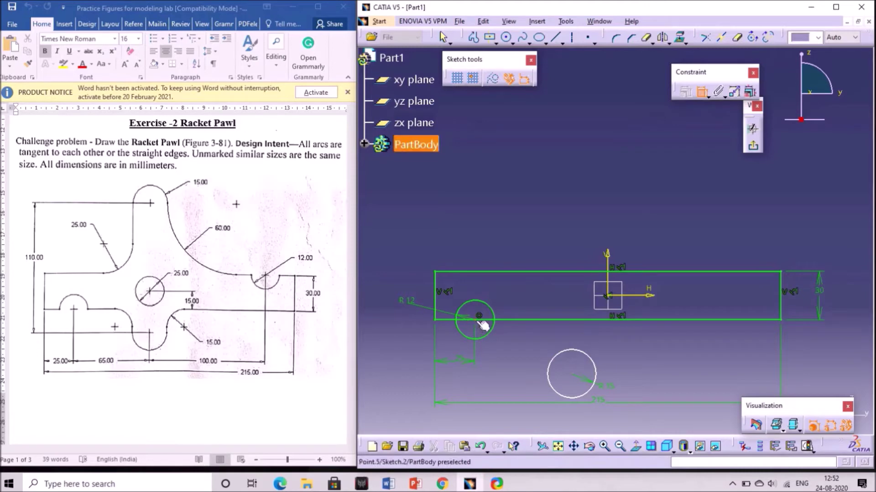
pyautogui.click(480, 318)
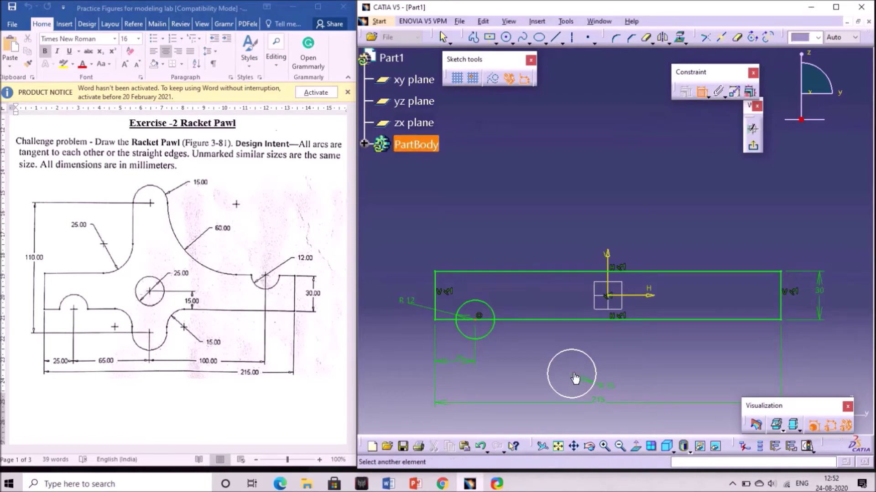
pyautogui.click(563, 371)
# - Make the centre-to-centre distance horizontal and set it to 65 mm
pyautogui.rightClick(514, 370)
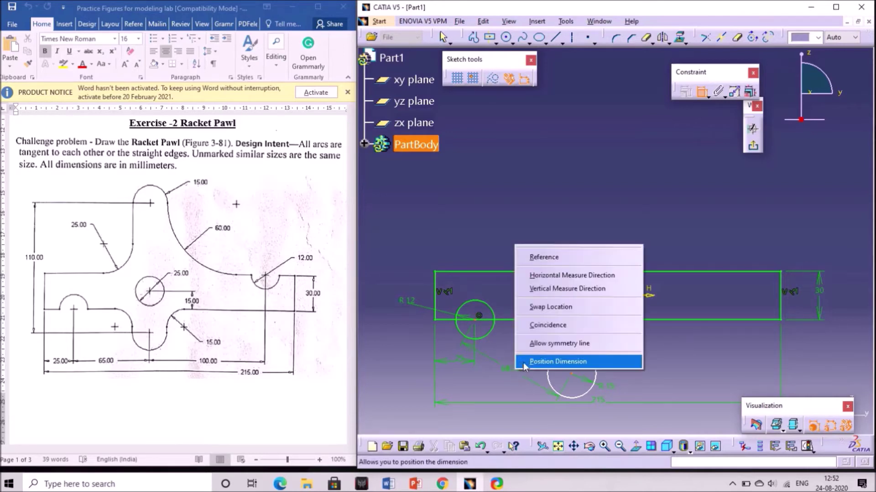
pyautogui.click(556, 275)
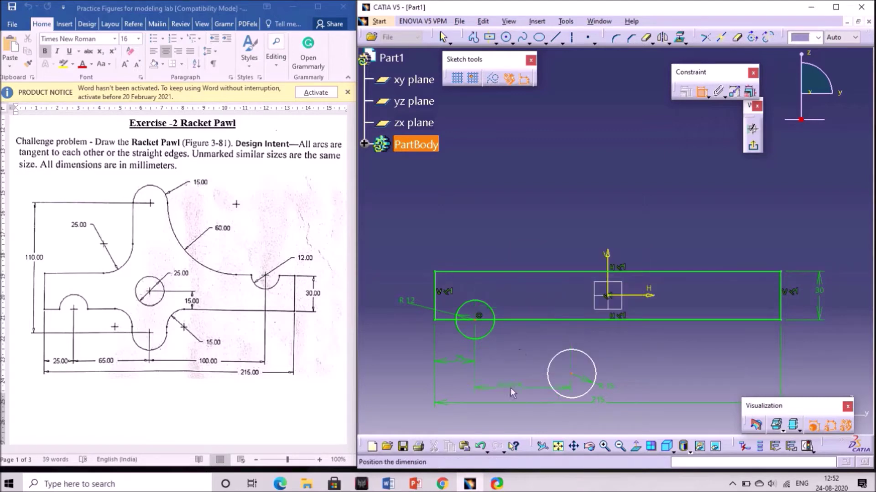
pyautogui.click(509, 386)
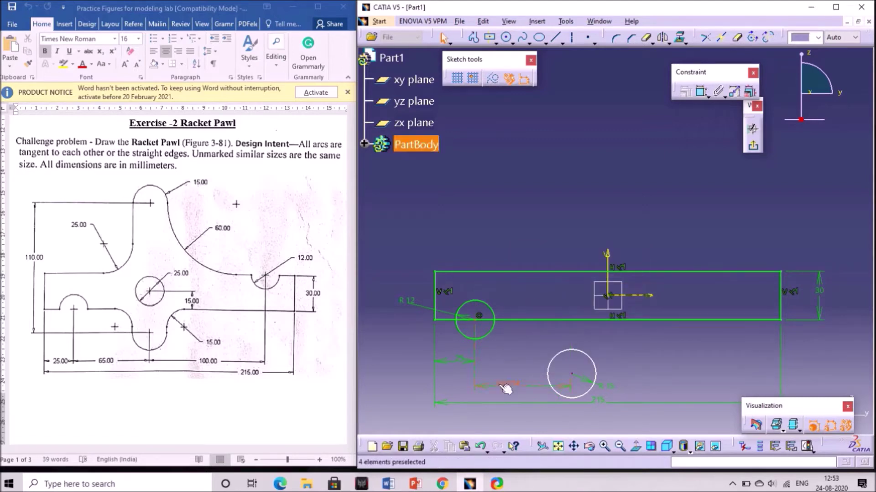
pyautogui.doubleClick(510, 386)
pyautogui.write('65')
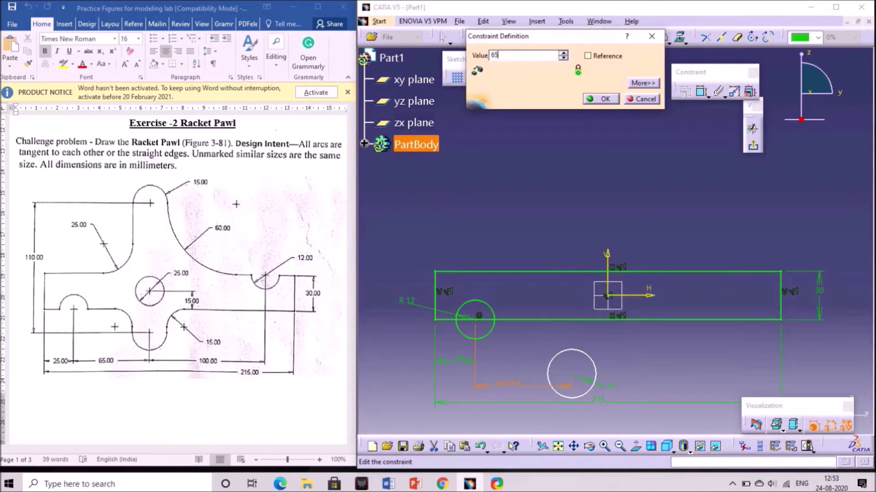
pyautogui.press('Return')
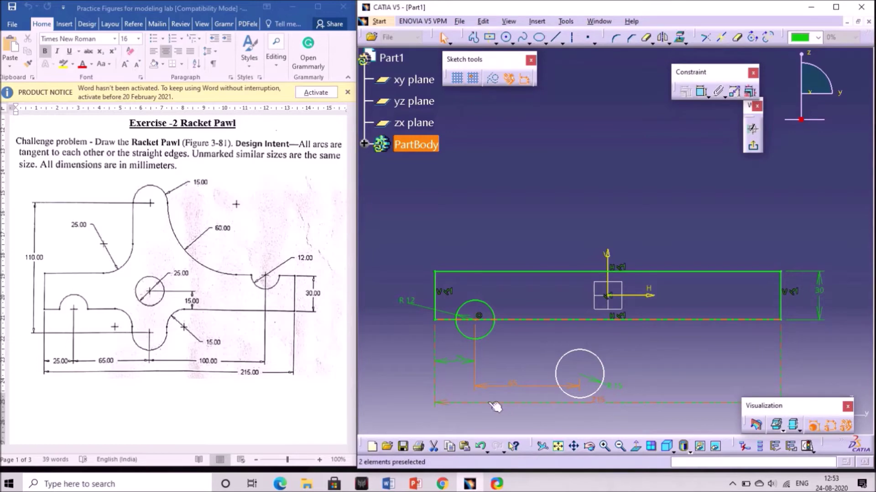
pyautogui.click(460, 411)
pyautogui.click(522, 366)
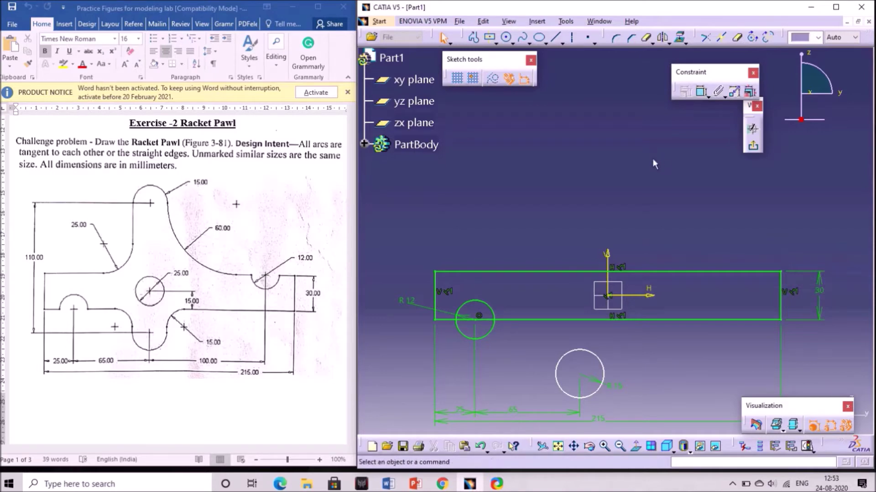
# - Dimension the lower circle 15 mm from the rectangle's bottom edge
pyautogui.click(702, 90)
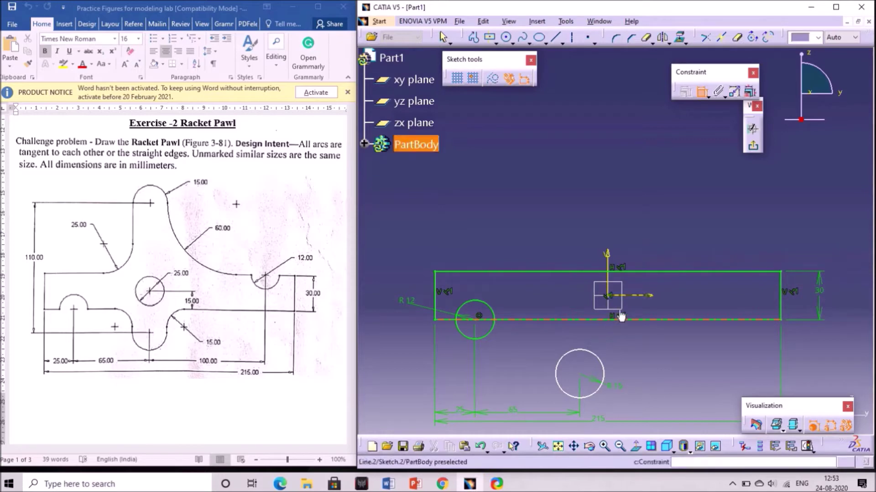
pyautogui.click(548, 321)
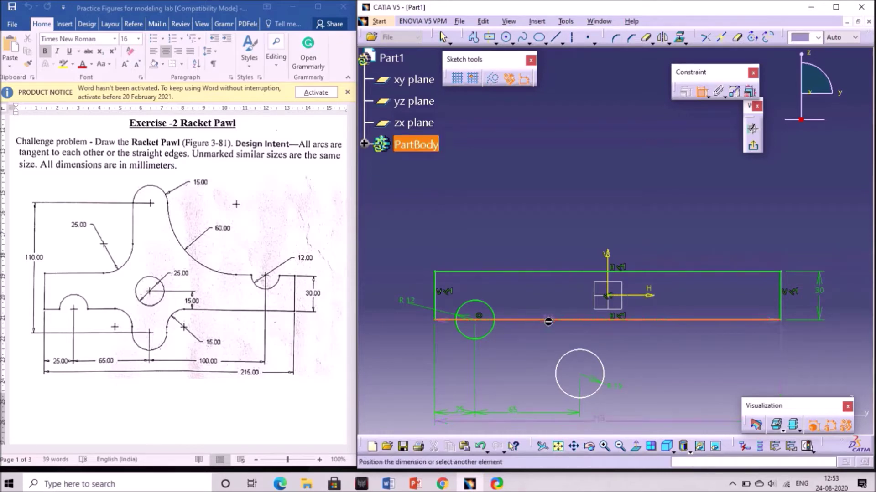
pyautogui.click(582, 376)
pyautogui.click(527, 343)
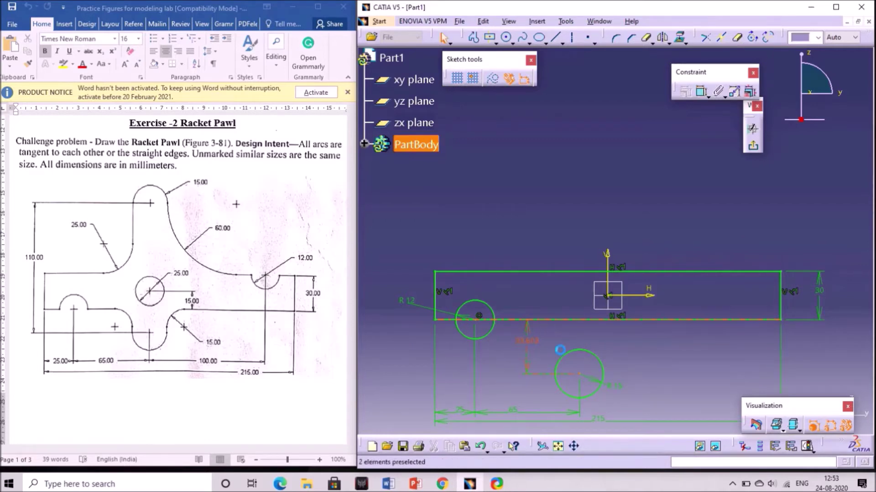
pyautogui.doubleClick(519, 339)
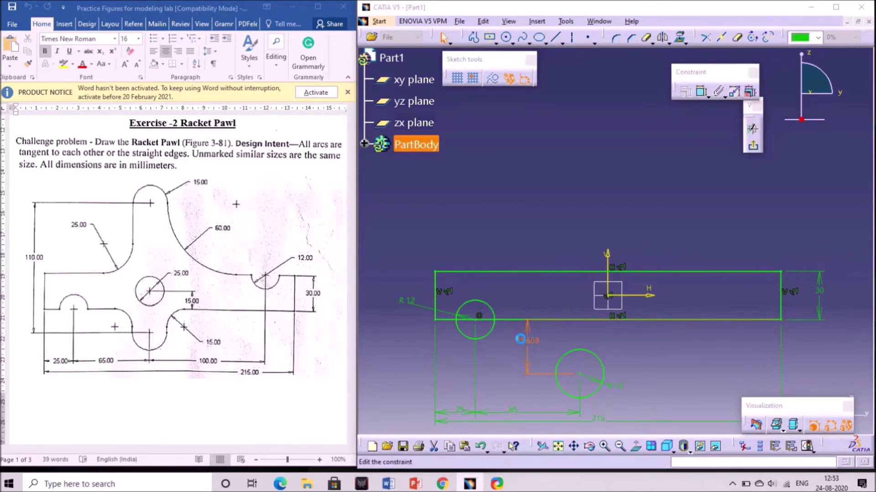
pyautogui.write('15')
pyautogui.press('Return')
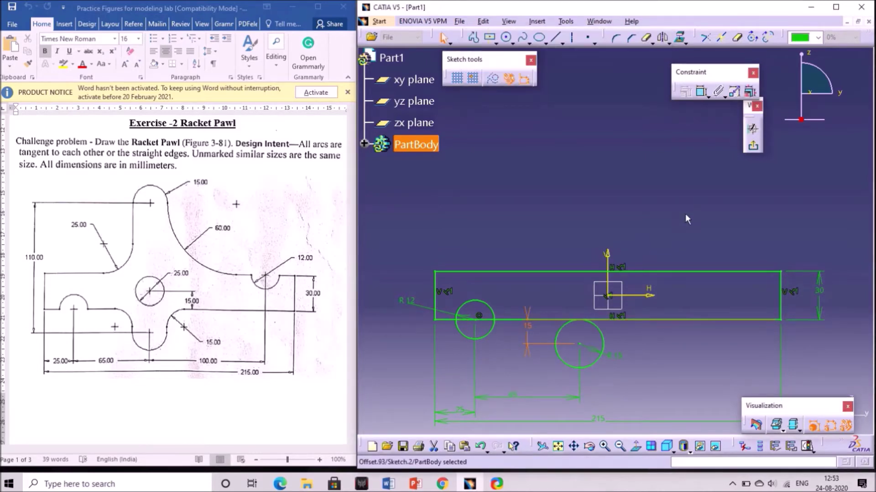
pyautogui.press('Escape')
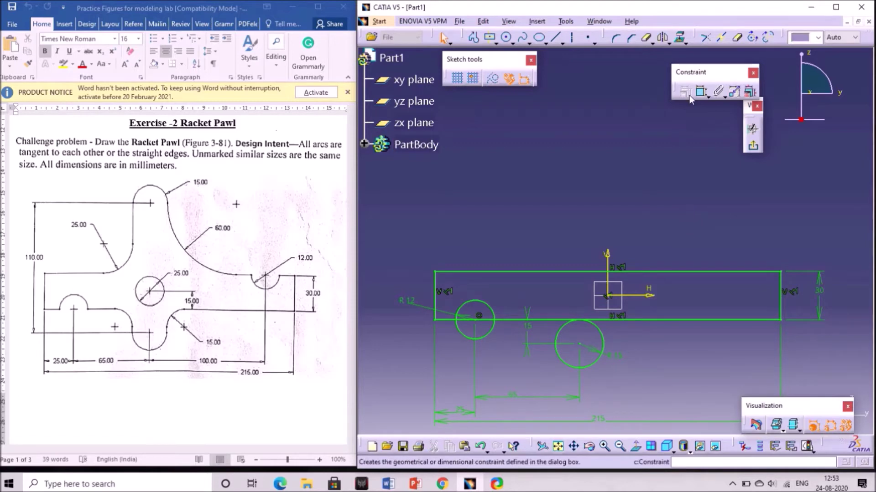
# - Draw a circle on the rectangle's top edge at the right and give it radius 12
pyautogui.click(508, 43)
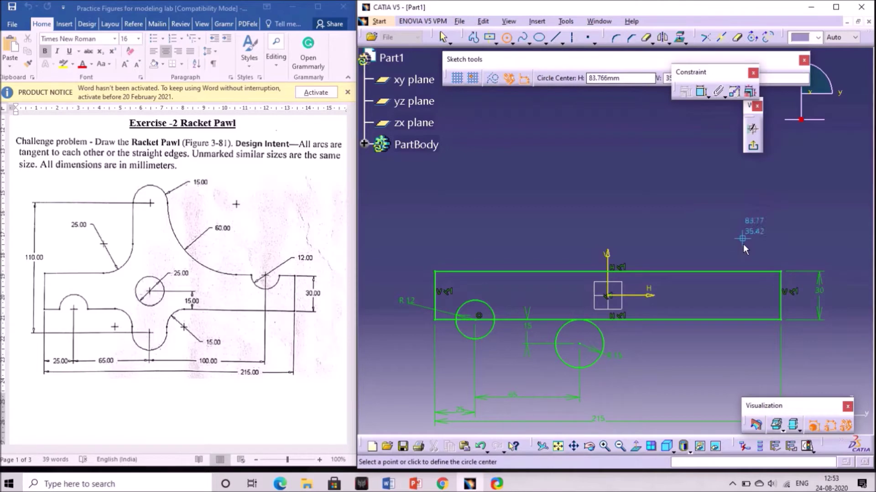
pyautogui.click(734, 272)
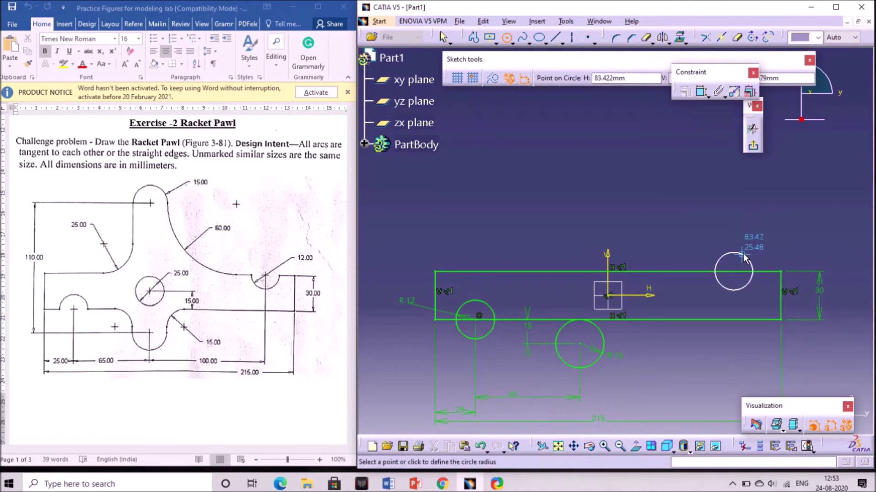
pyautogui.click(742, 257)
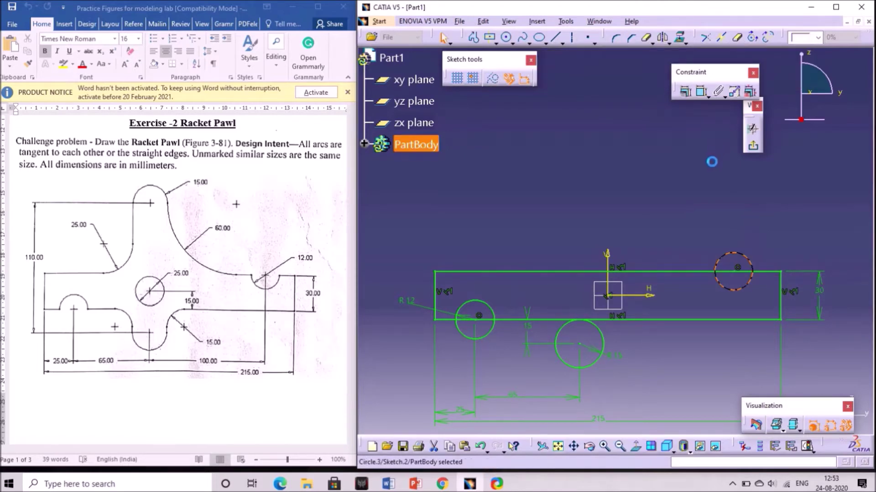
pyautogui.click(702, 93)
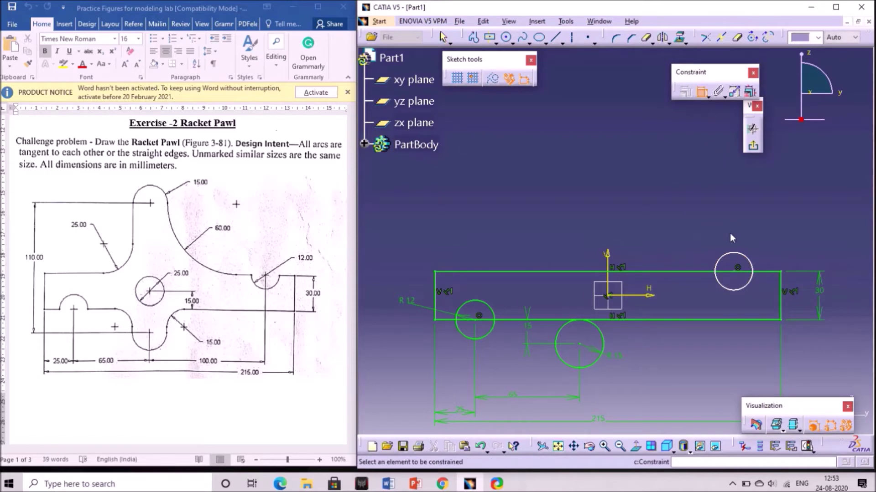
pyautogui.click(738, 258)
pyautogui.click(683, 238)
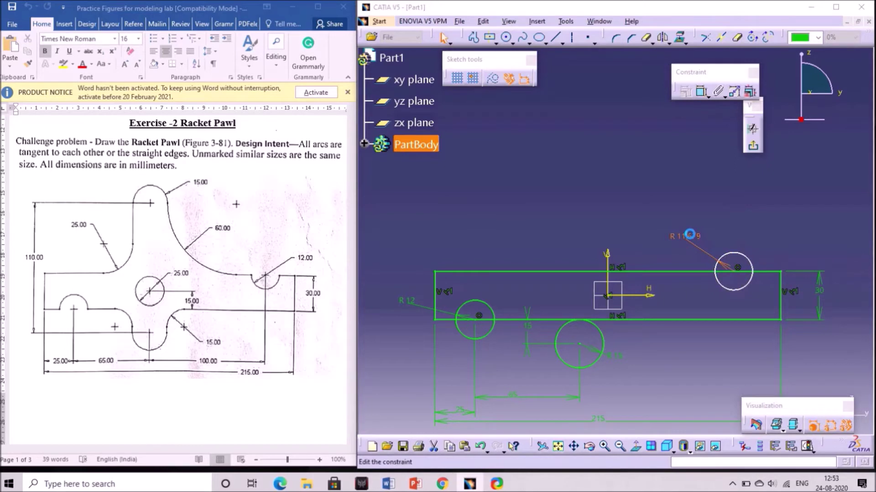
pyautogui.write('12')
pyautogui.press('Return')
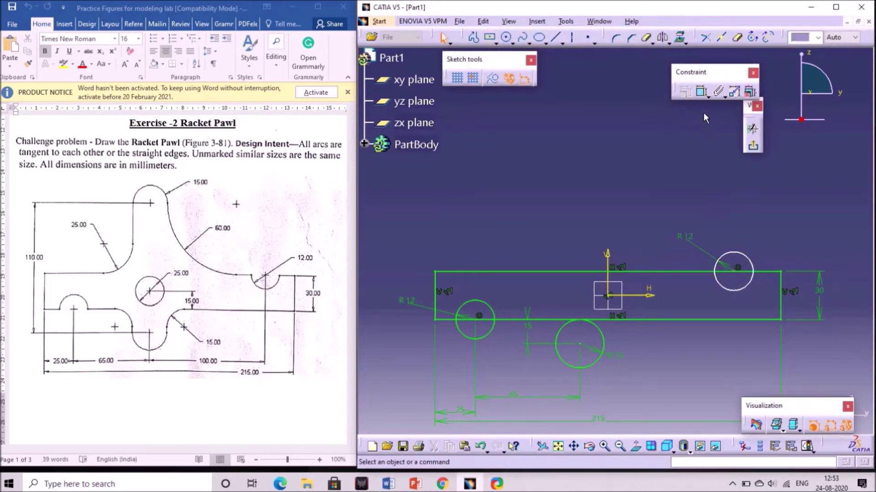
# - Set a 100 mm horizontal distance between the lower and right circle centres
pyautogui.click(700, 93)
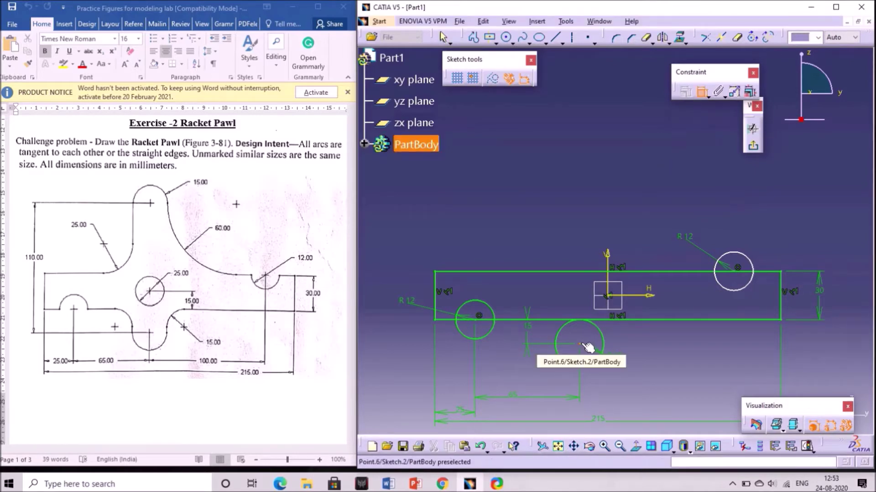
pyautogui.click(587, 346)
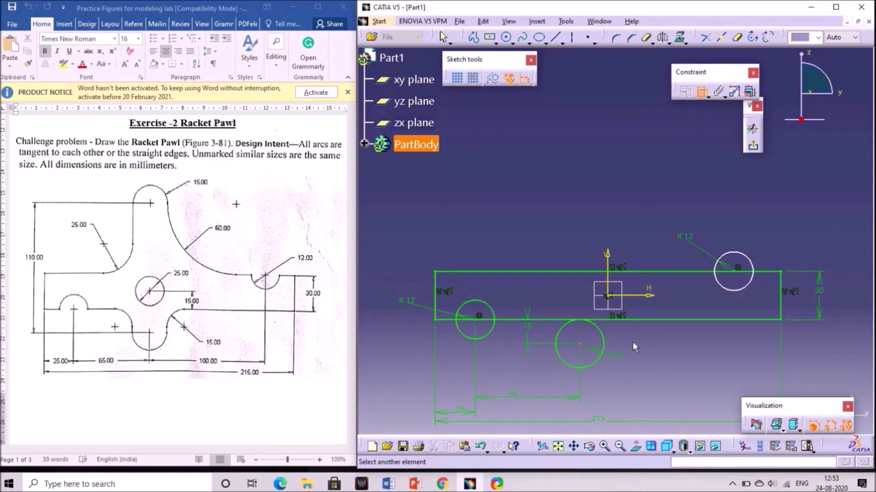
pyautogui.click(737, 269)
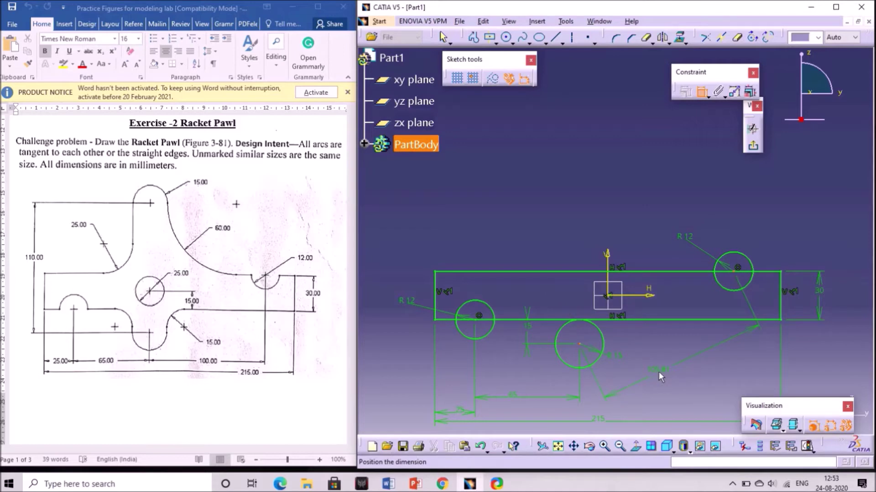
pyautogui.rightClick(661, 364)
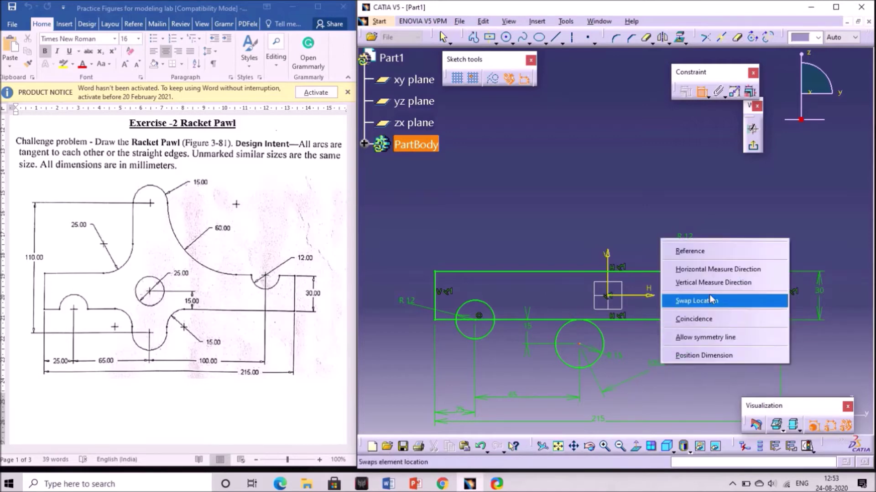
pyautogui.click(719, 269)
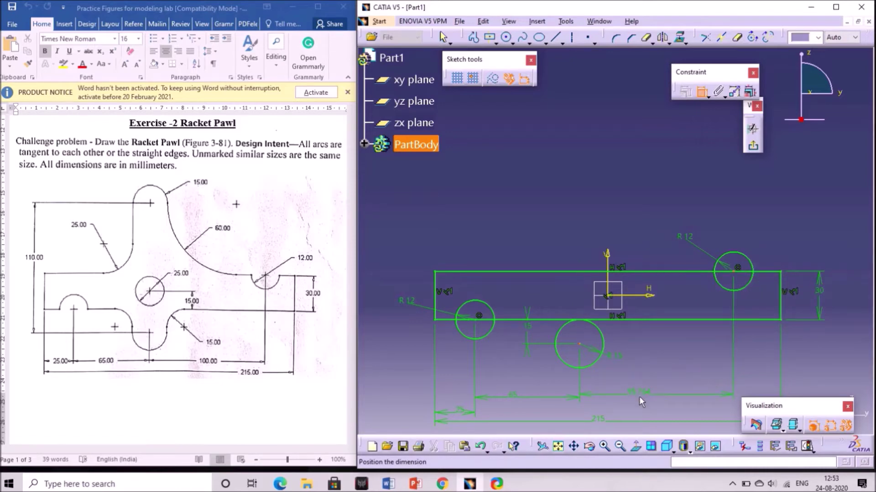
pyautogui.click(639, 397)
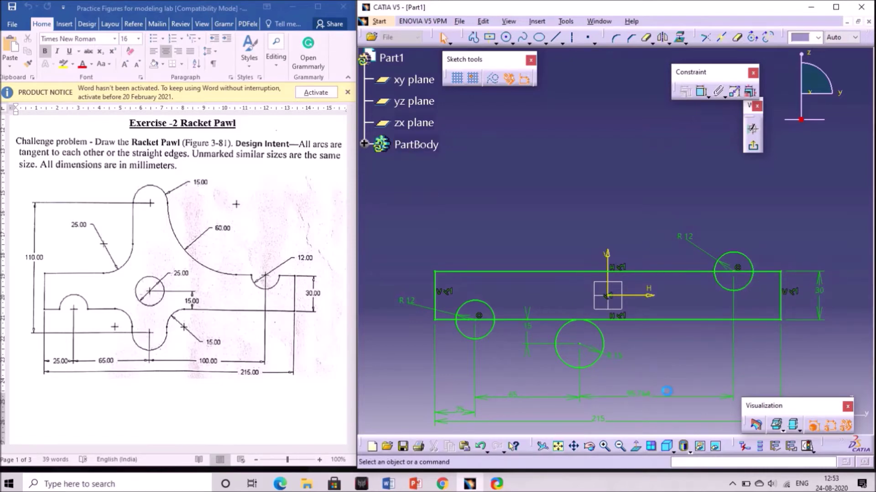
pyautogui.doubleClick(640, 394)
pyautogui.write('100')
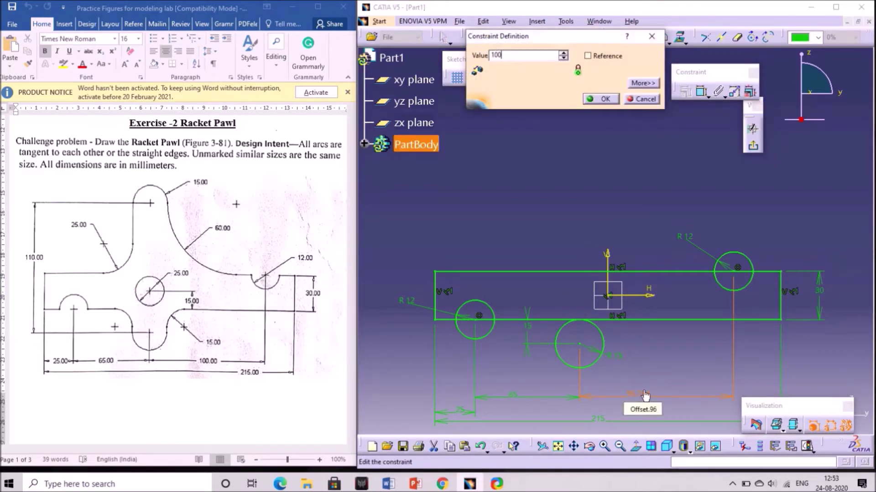
pyautogui.press('Return')
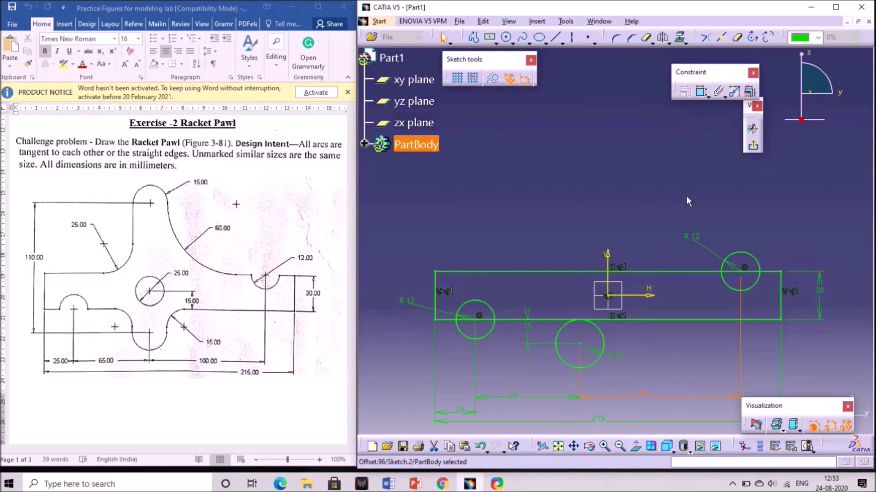
pyautogui.click(687, 199)
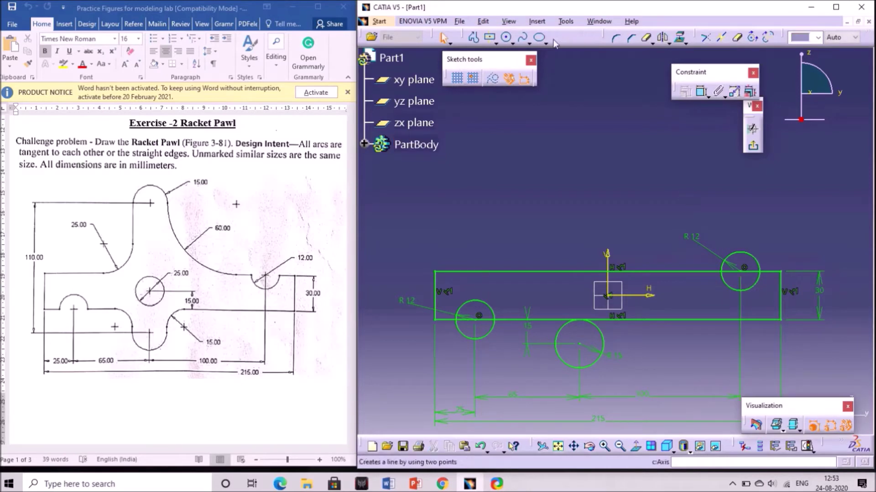
# - Draw a circle above the bar and set its radius to 15
pyautogui.click(505, 37)
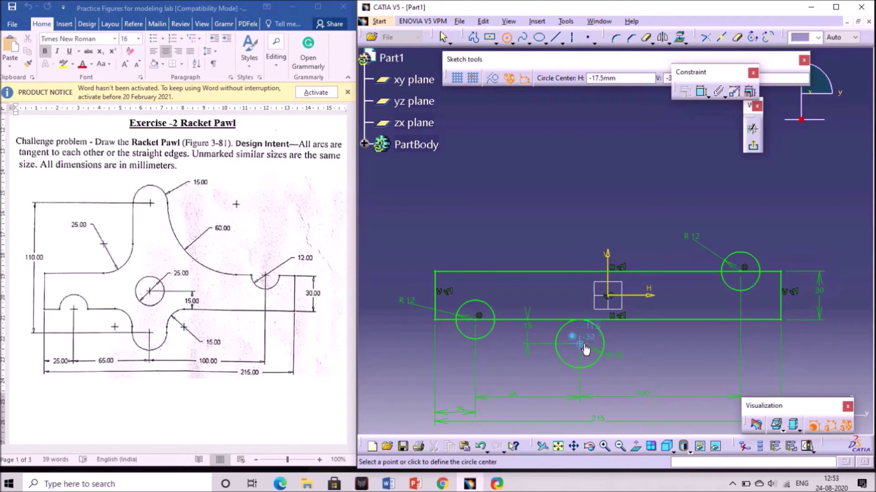
pyautogui.click(579, 171)
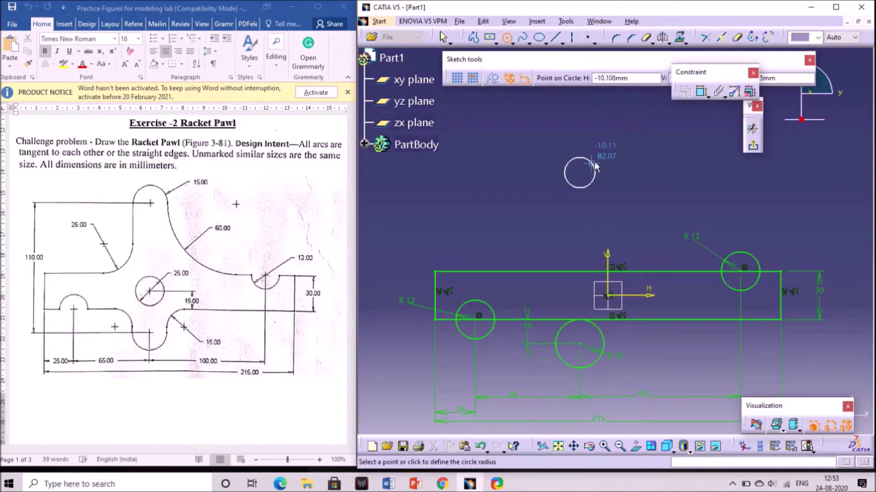
pyautogui.click(599, 162)
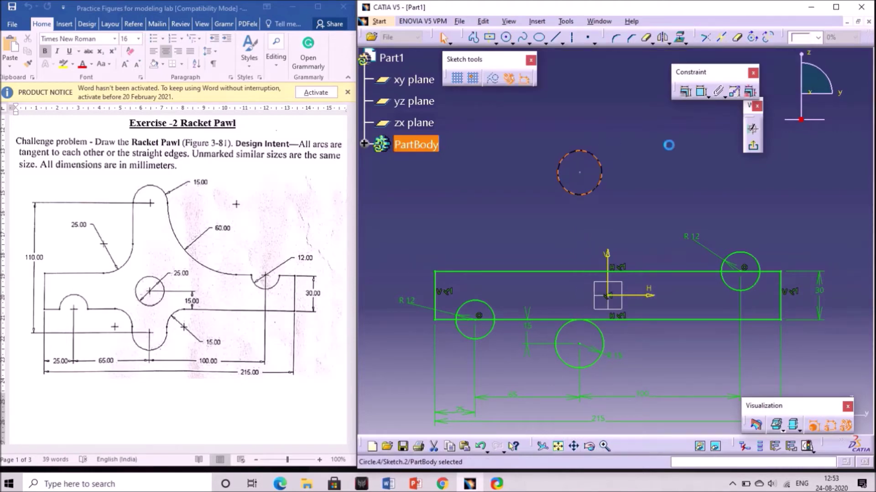
pyautogui.click(702, 91)
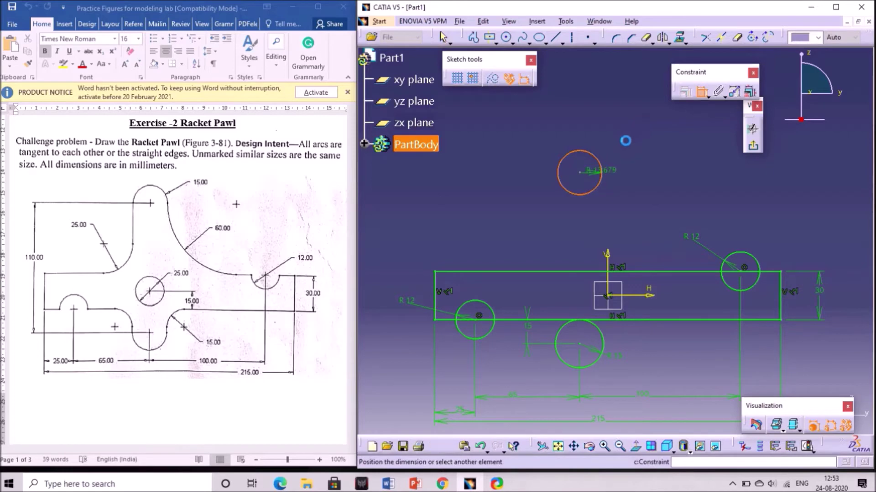
pyautogui.click(627, 139)
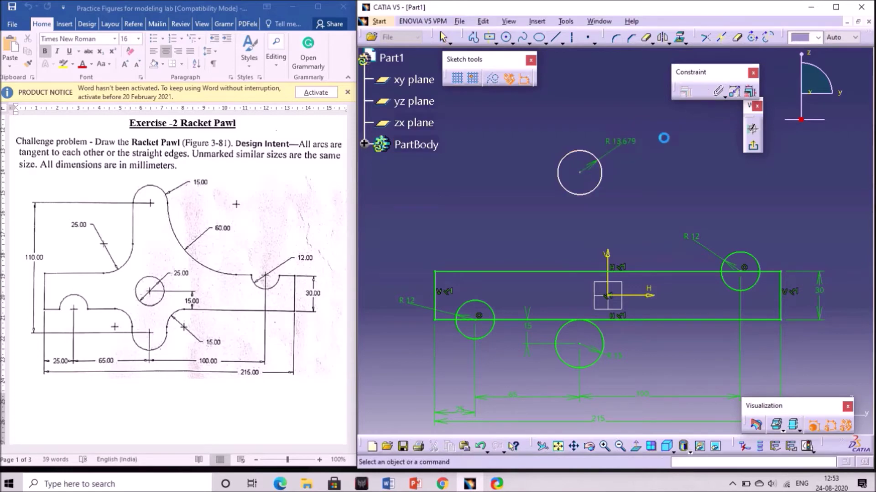
pyautogui.doubleClick(632, 139)
pyautogui.write('15')
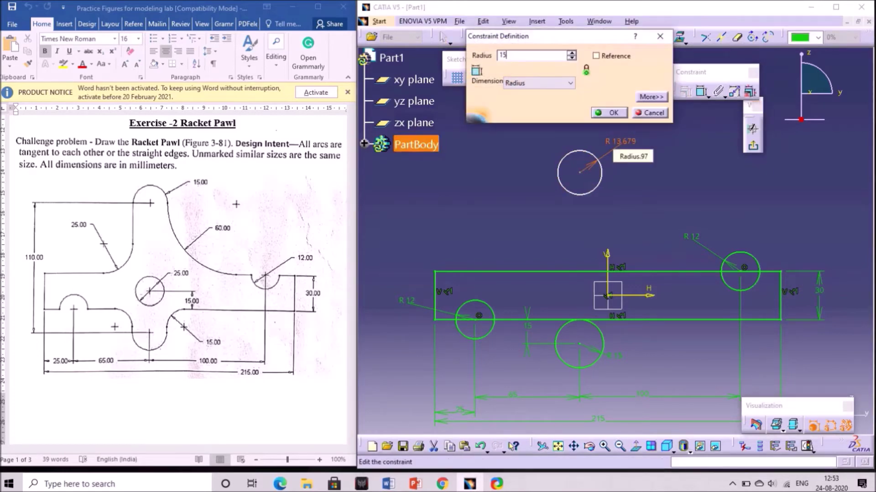
pyautogui.press('Return')
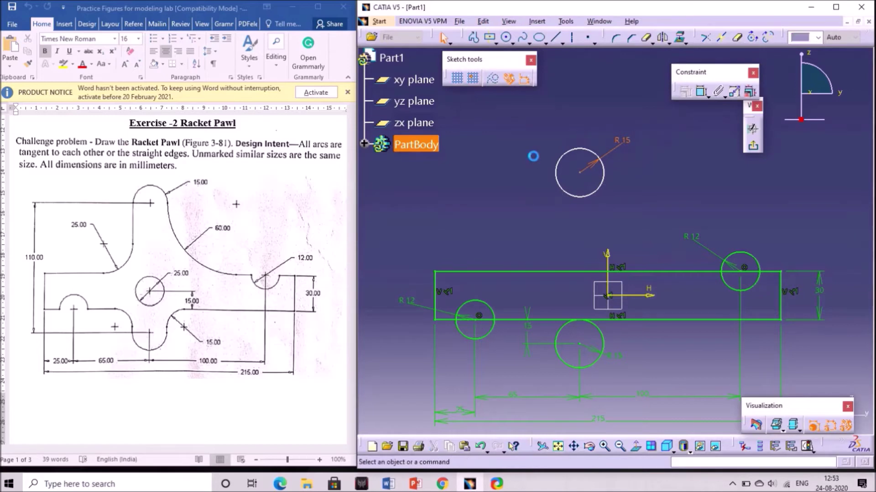
# - Dimension the top circle's centre 100 mm vertically above the lower circle's centre
pyautogui.click(700, 91)
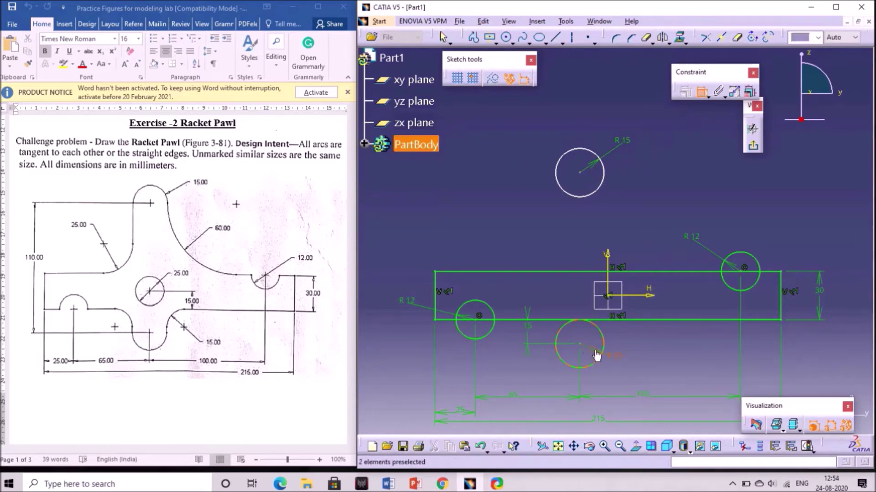
pyautogui.click(580, 344)
pyautogui.click(579, 174)
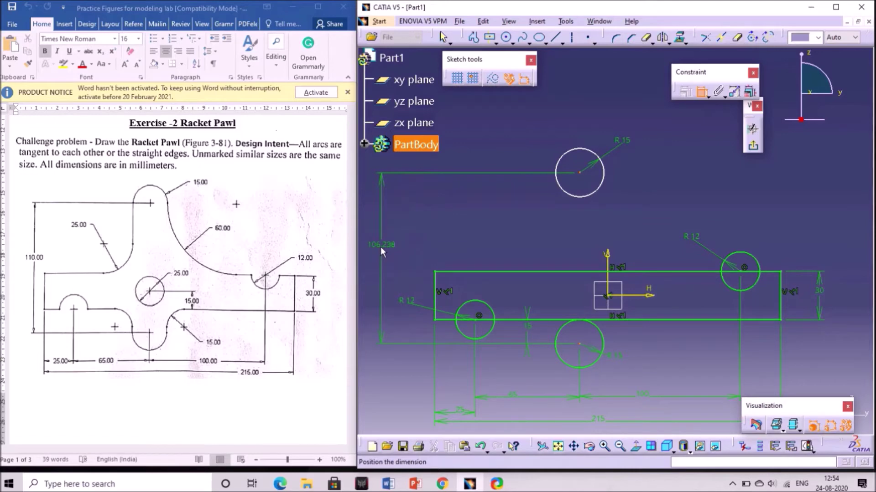
pyautogui.click(381, 247)
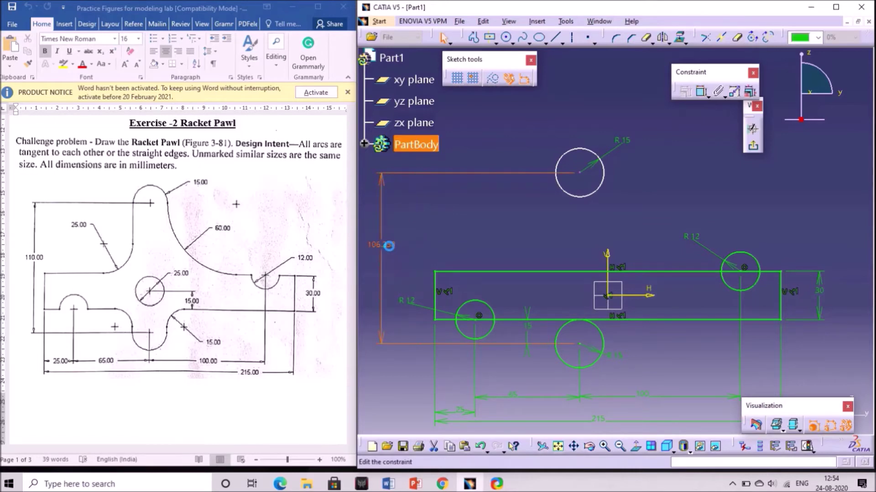
pyautogui.write('100')
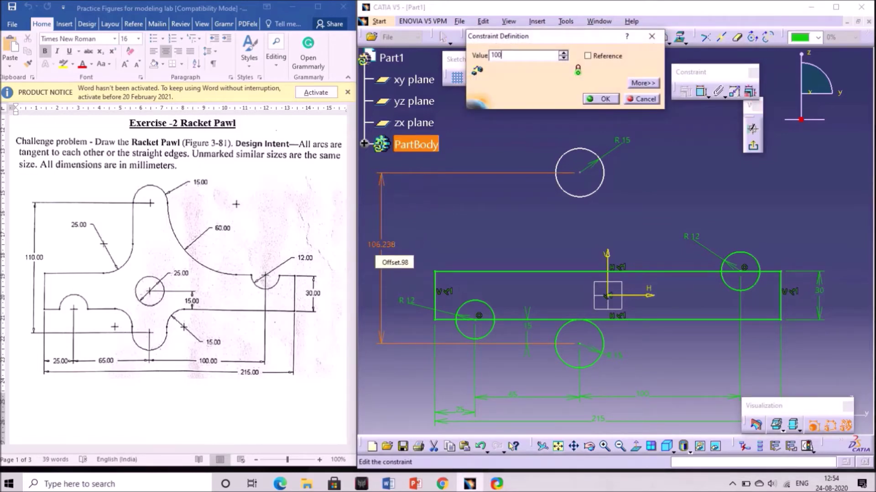
pyautogui.press('Return')
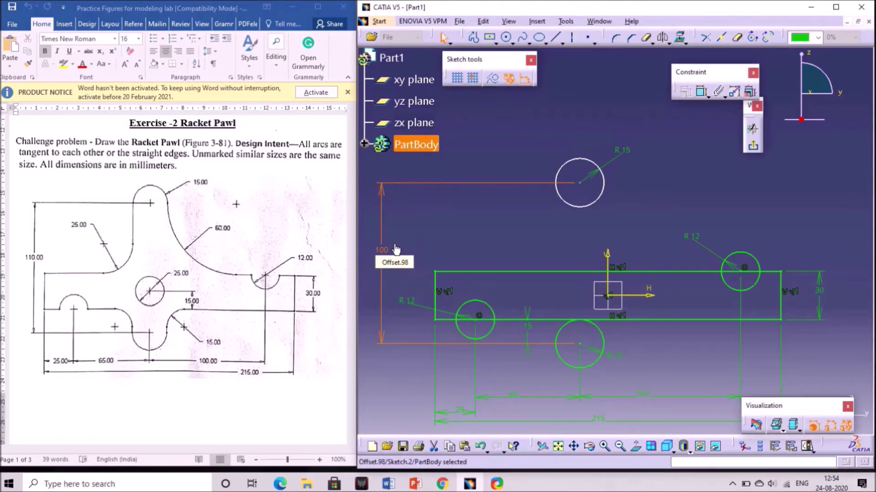
pyautogui.click(529, 140)
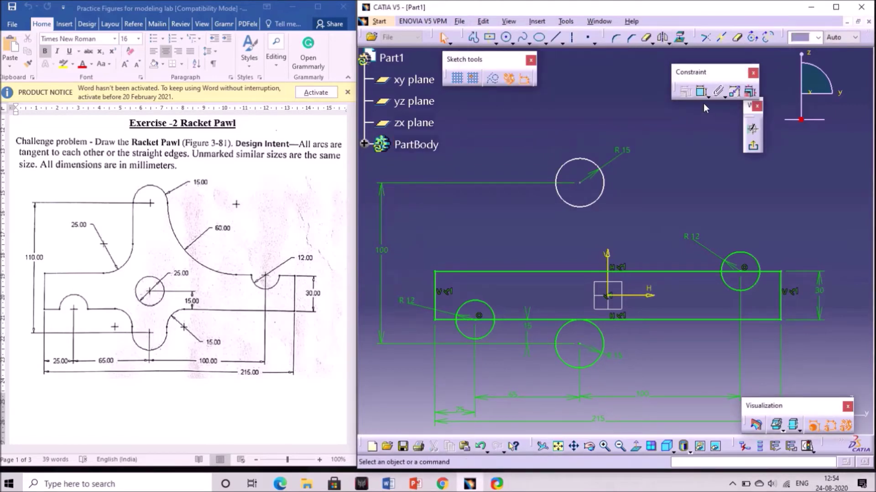
# - Add a 90 mm horizontal dimension from the R15 circle's centre to the rectangle's left edge
pyautogui.click(701, 92)
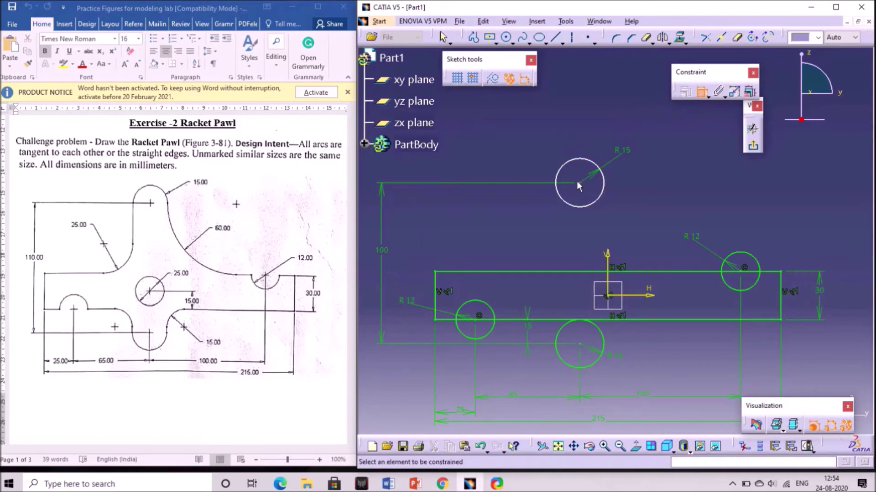
pyautogui.click(581, 183)
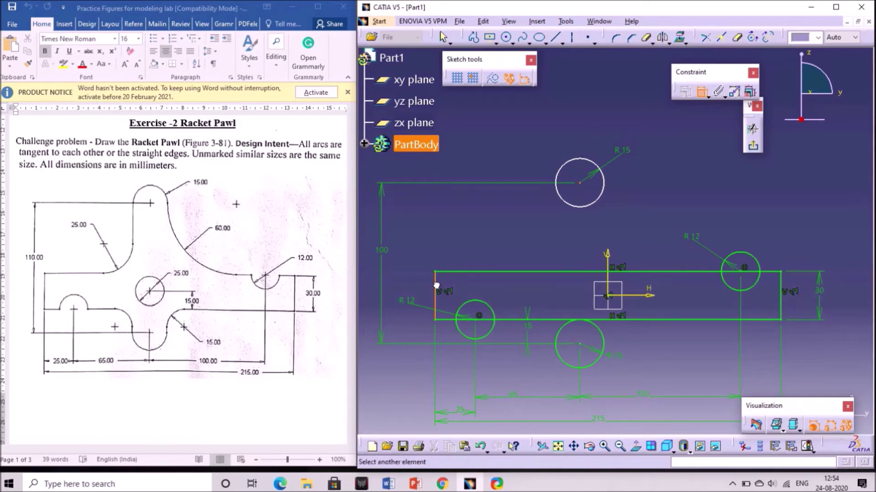
pyautogui.click(435, 287)
pyautogui.click(491, 141)
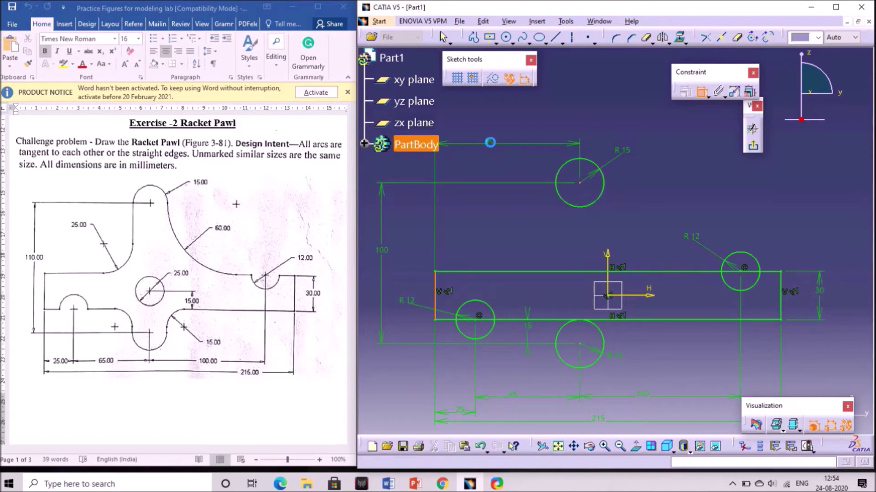
pyautogui.click(439, 31)
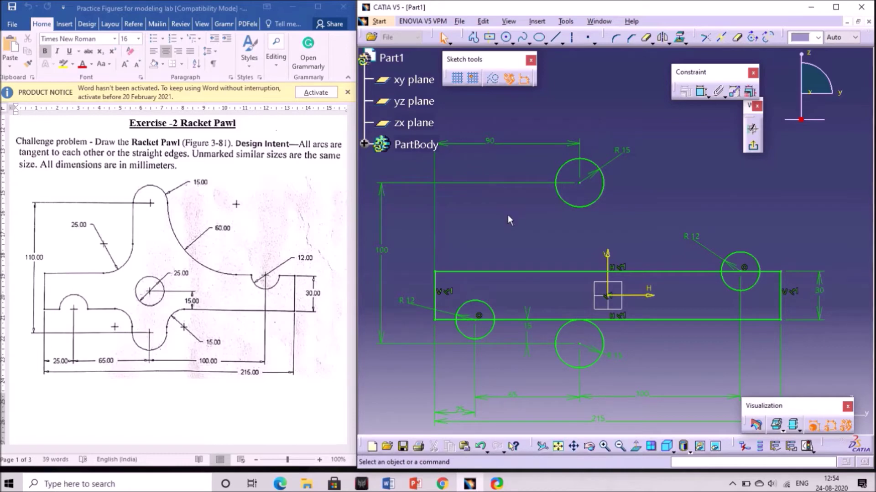
pyautogui.click(476, 37)
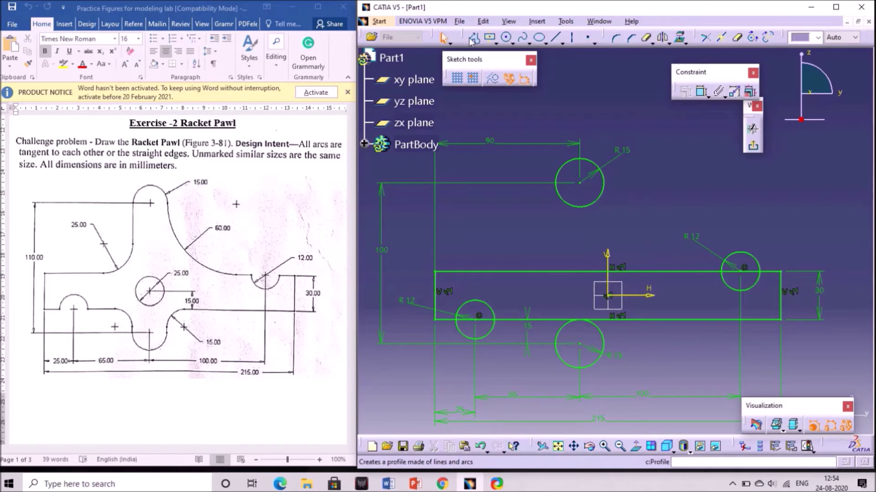
# - Draw a vertical line from the top R15 circle's centre down to the rectangle's top edge
pyautogui.click(557, 182)
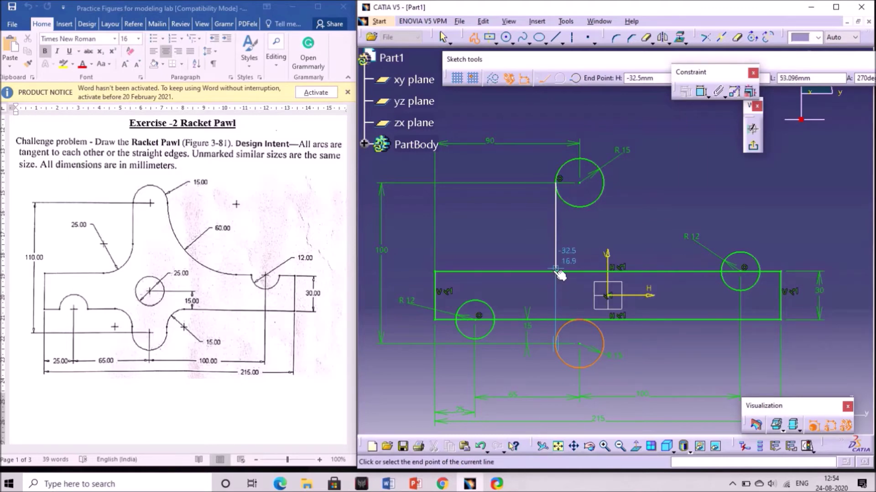
pyautogui.click(557, 272)
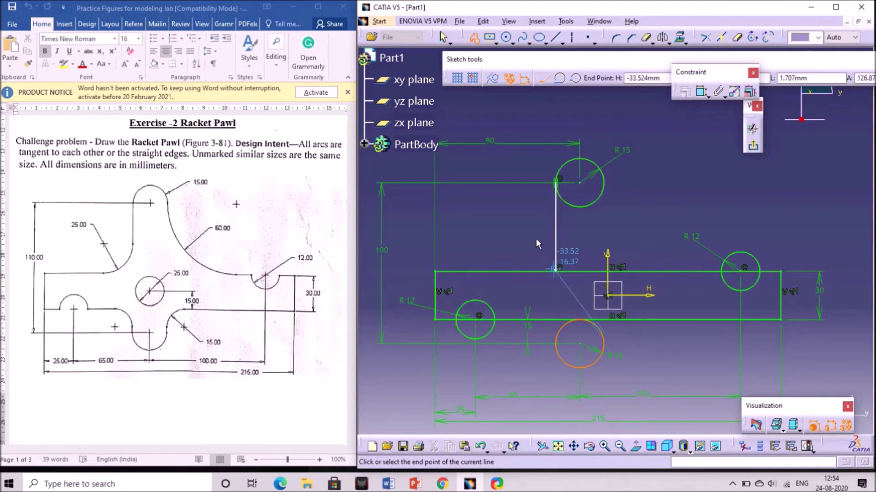
pyautogui.click(441, 32)
pyautogui.click(503, 114)
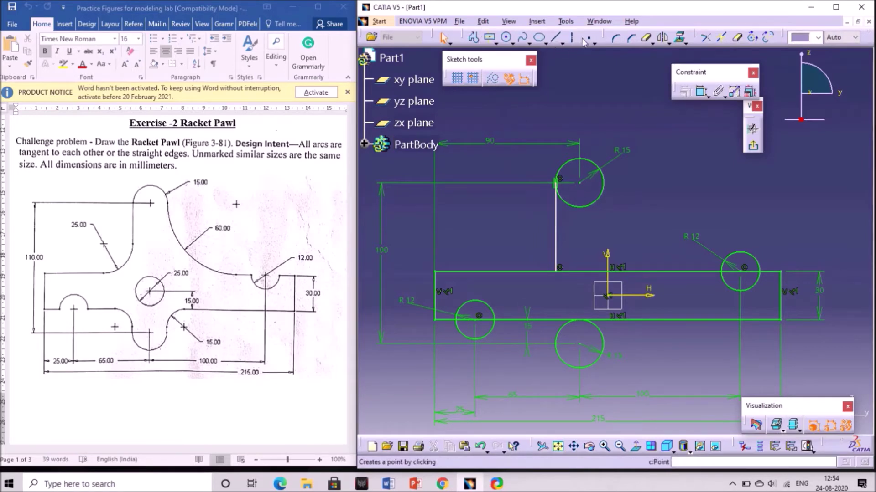
# - Fillet the R15 circle to the rectangle's top edge with an R 56.559 corner arc
pyautogui.click(617, 40)
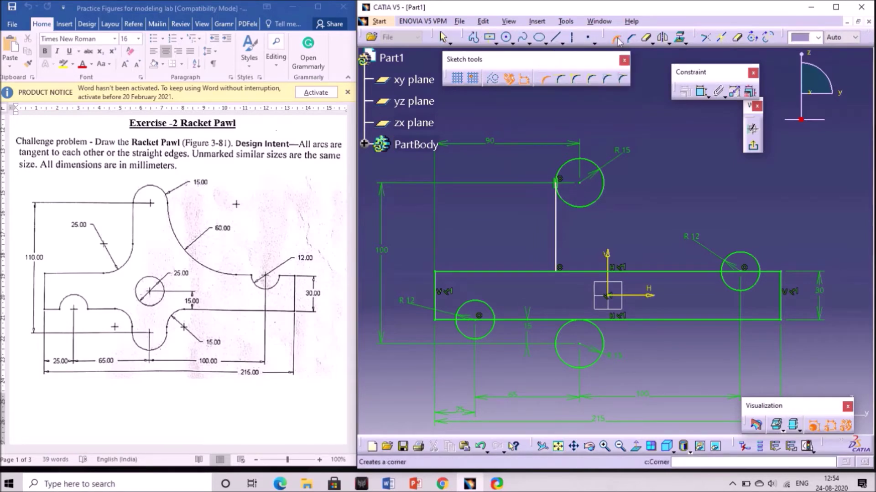
pyautogui.click(609, 185)
pyautogui.click(622, 272)
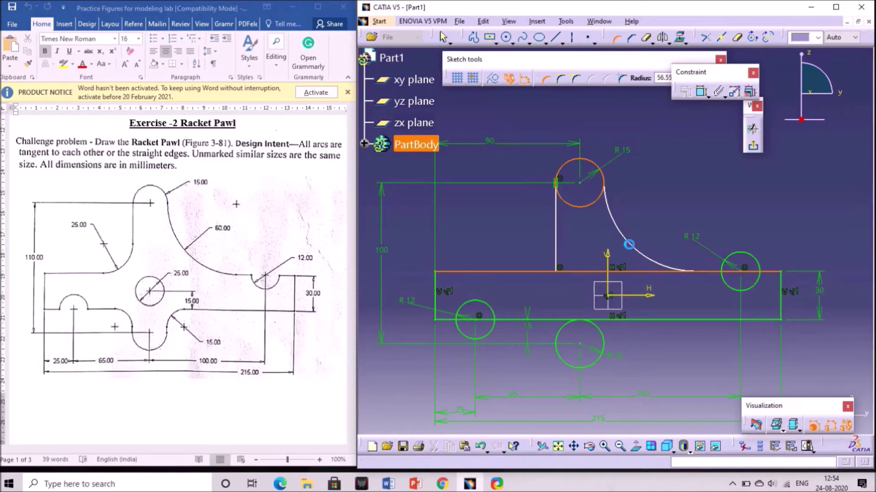
pyautogui.click(633, 242)
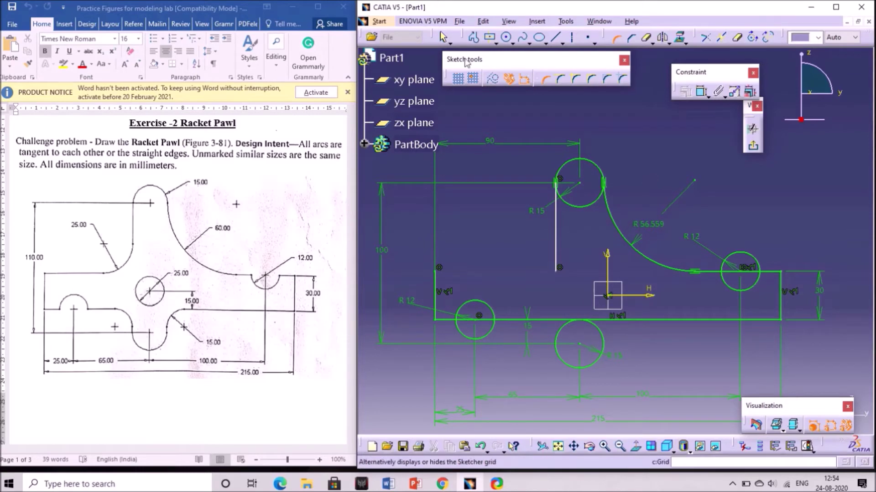
pyautogui.click(474, 37)
# - Draw a 75 mm line from the rectangle's upper-left corner to the vertical line's foot
pyautogui.click(489, 38)
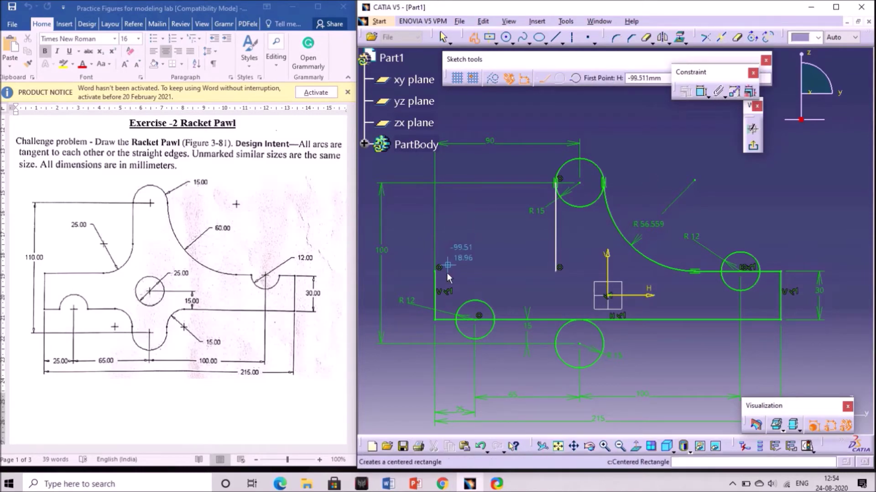
pyautogui.click(437, 270)
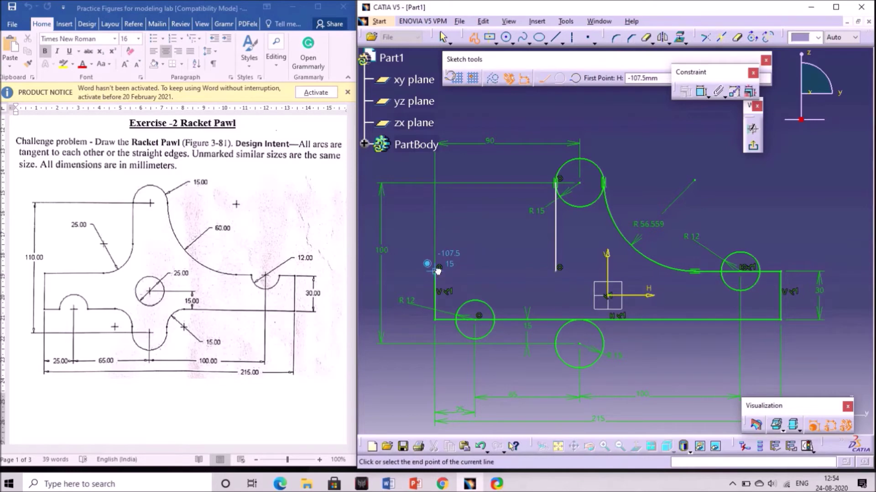
pyautogui.click(557, 272)
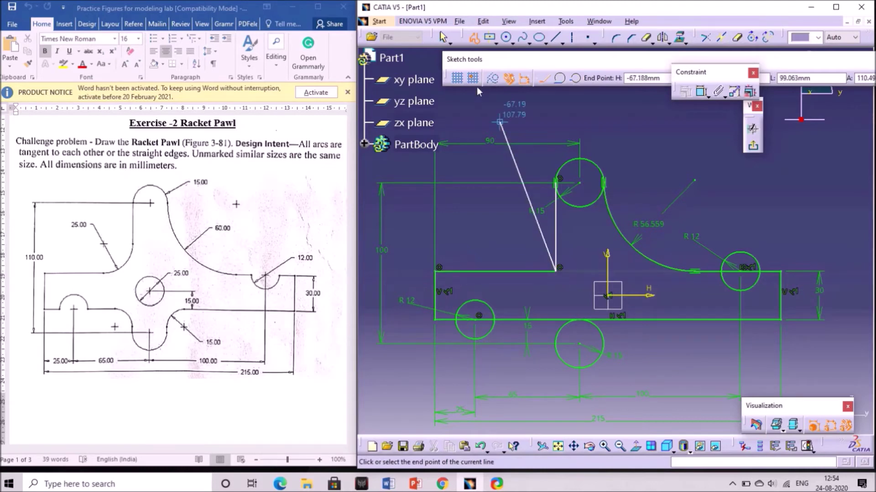
pyautogui.click(473, 39)
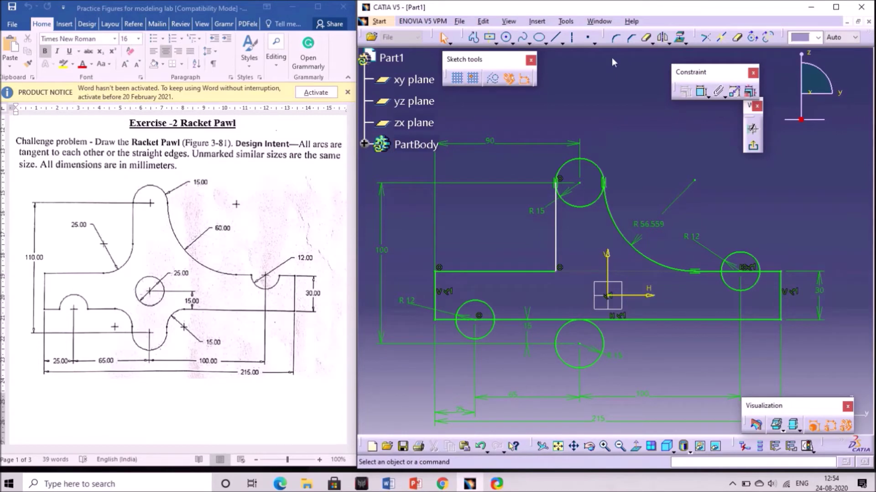
# - Round the corner between the 75 mm top line and the vertical line with an R 24.191 arc
pyautogui.click(616, 39)
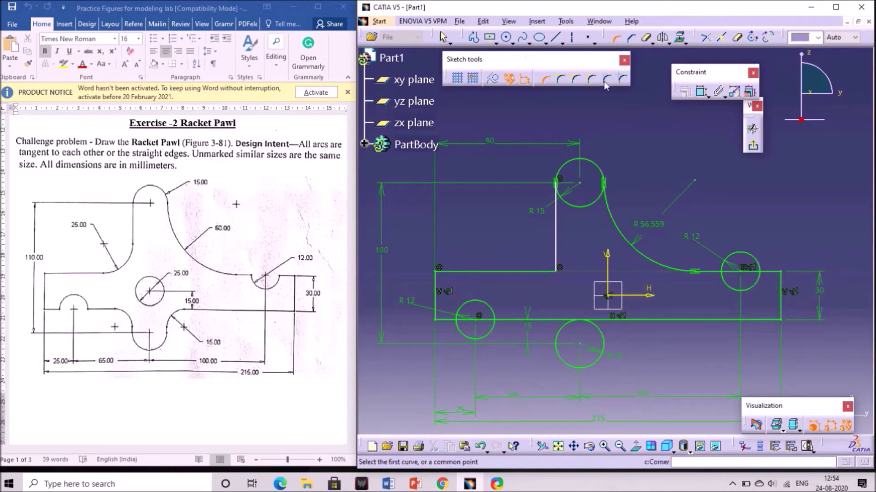
pyautogui.click(542, 273)
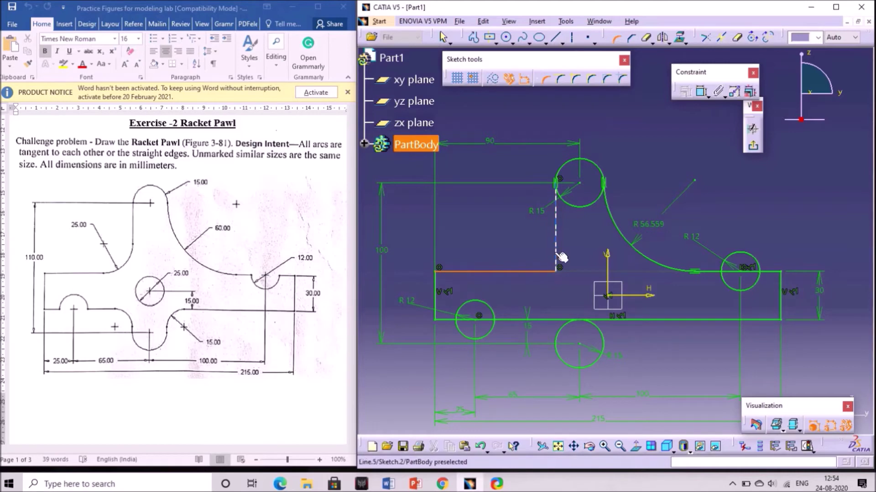
pyautogui.click(557, 255)
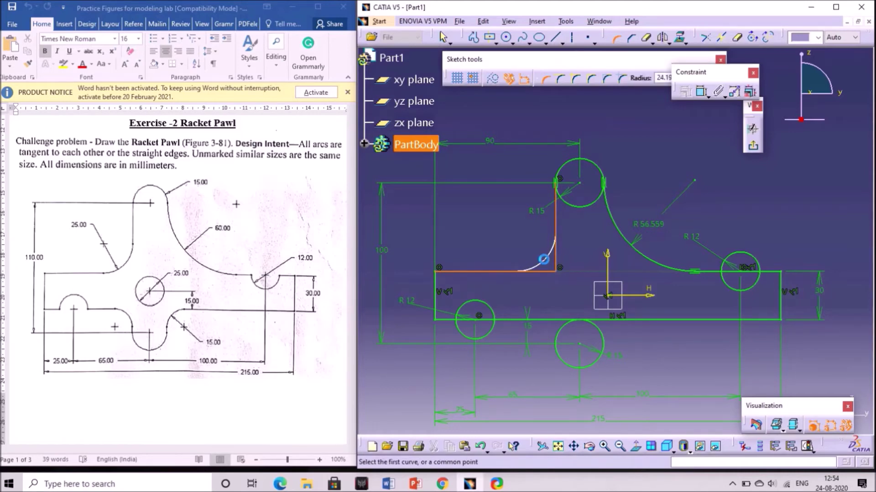
pyautogui.click(543, 259)
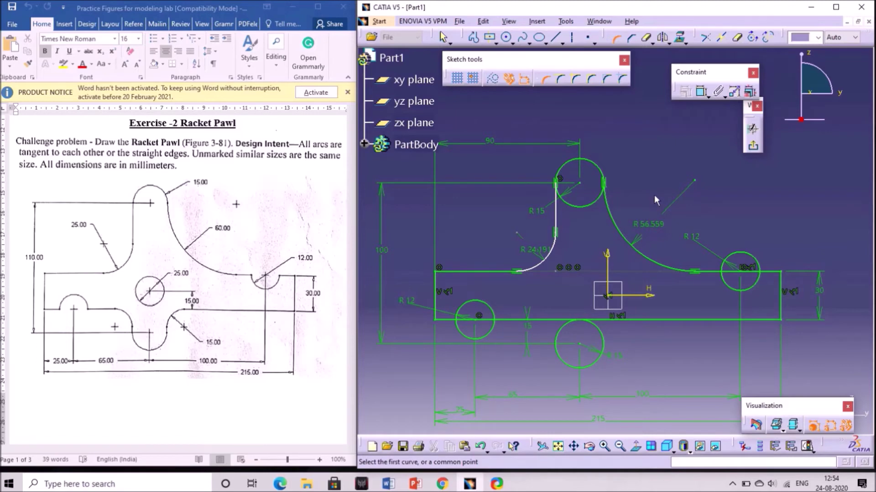
pyautogui.click(561, 214)
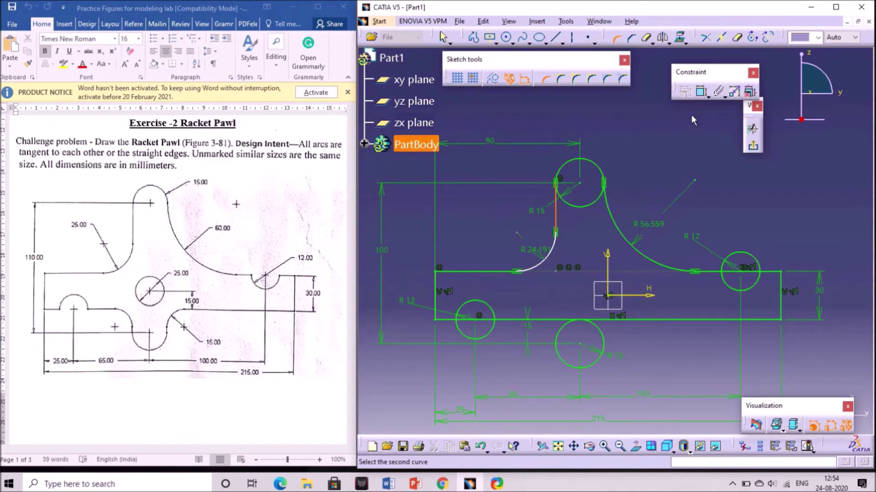
pyautogui.click(440, 33)
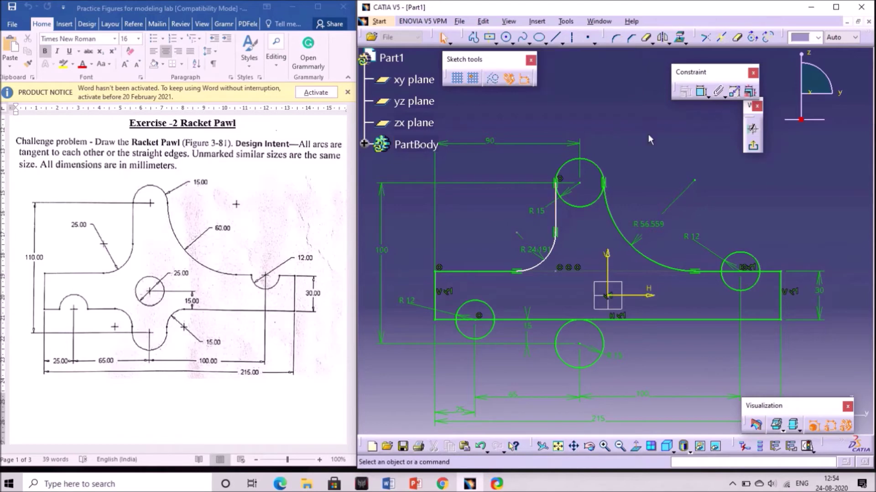
# - Apply a Vertical constraint to Line.5, the connector below the R15 circle
pyautogui.moveTo(561, 216); pyautogui.dragTo(540, 217)
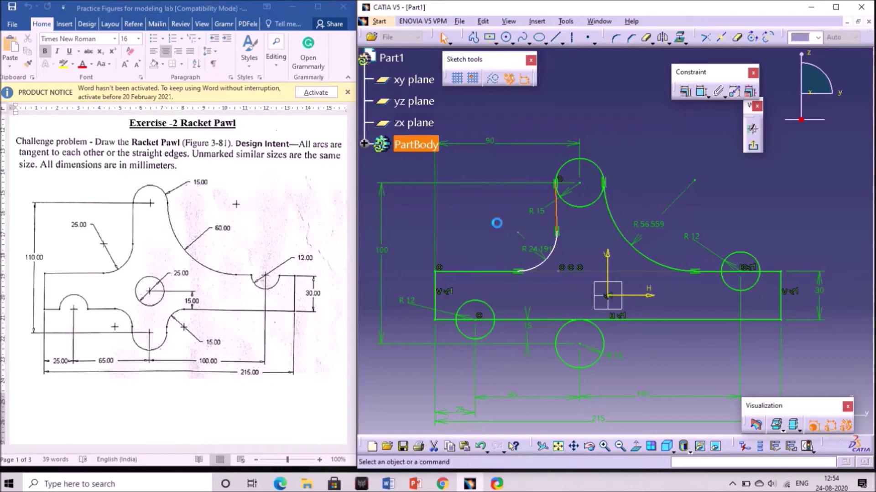
pyautogui.click(557, 212)
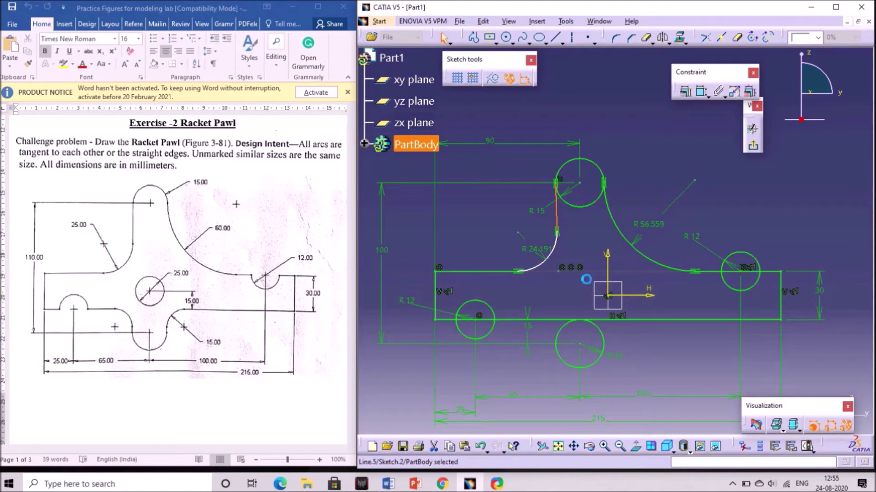
pyautogui.click(562, 222)
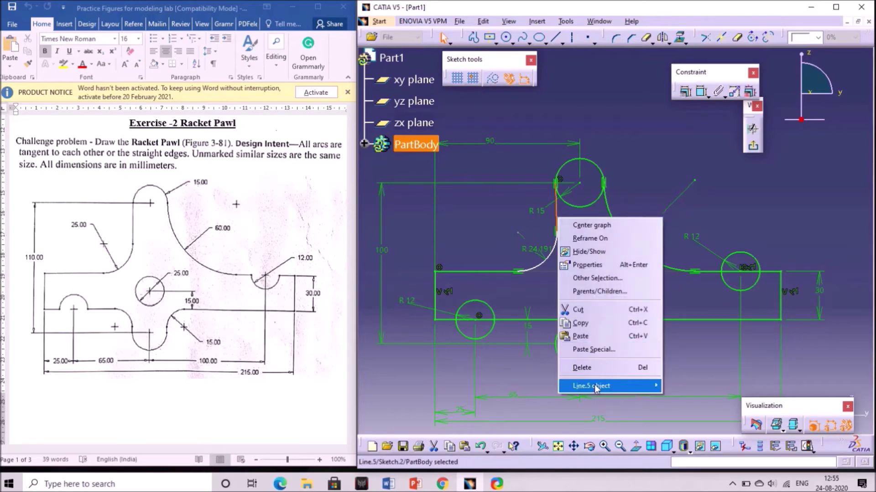
pyautogui.moveTo(597, 386)
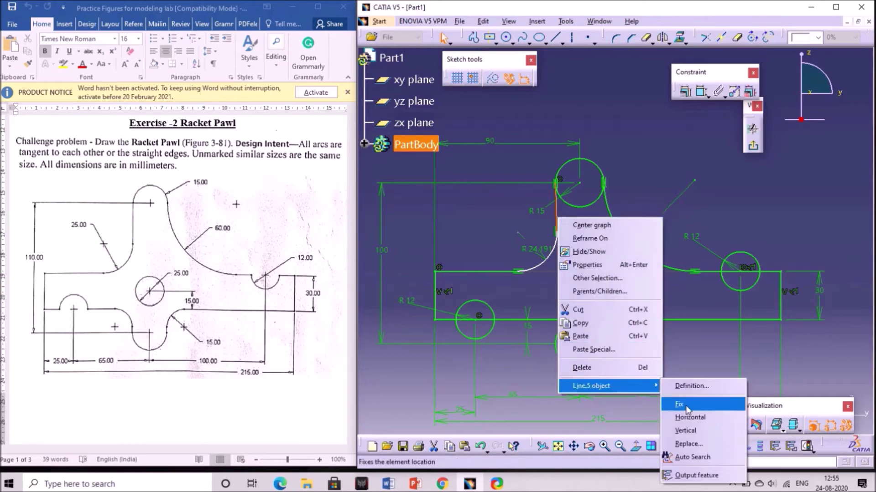
pyautogui.click(688, 431)
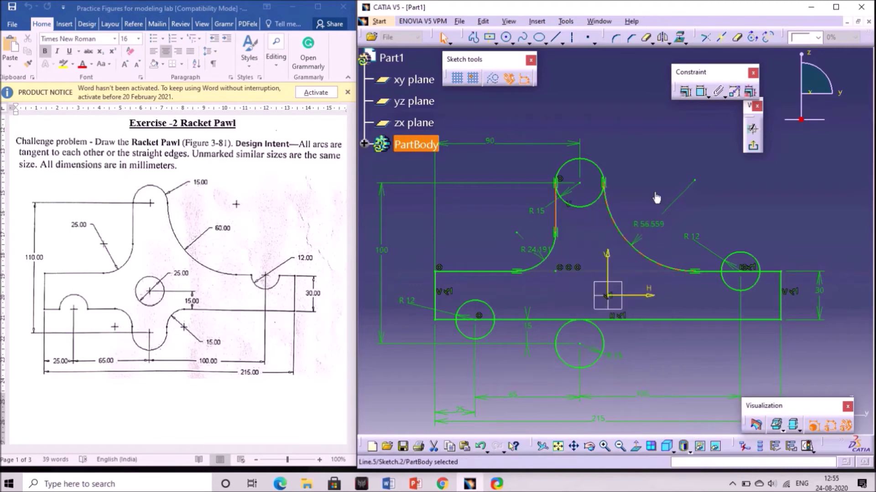
pyautogui.click(649, 170)
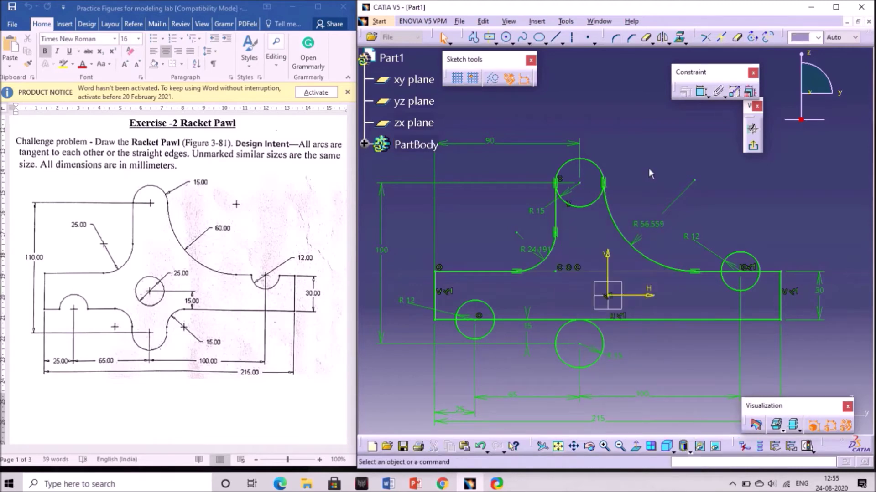
# - Using No Trim, add corner arcs joining the bottom edge to both sides of the lower circle
pyautogui.click(616, 38)
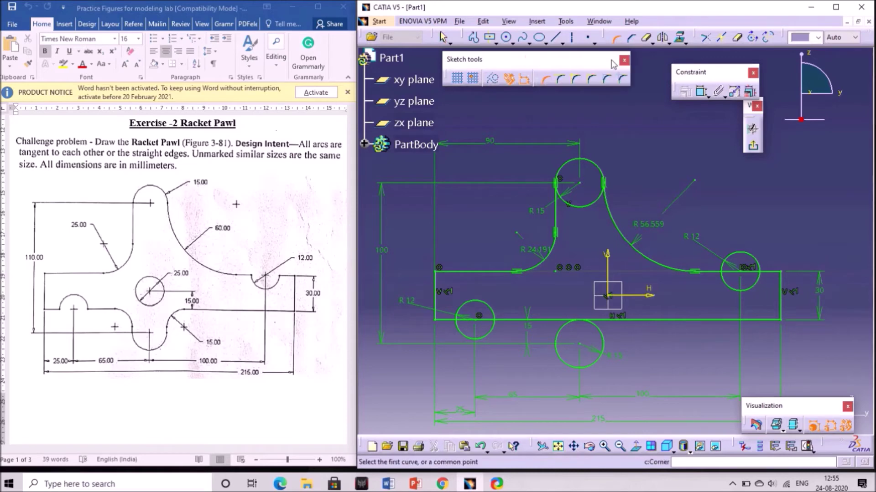
pyautogui.click(576, 81)
pyautogui.click(574, 81)
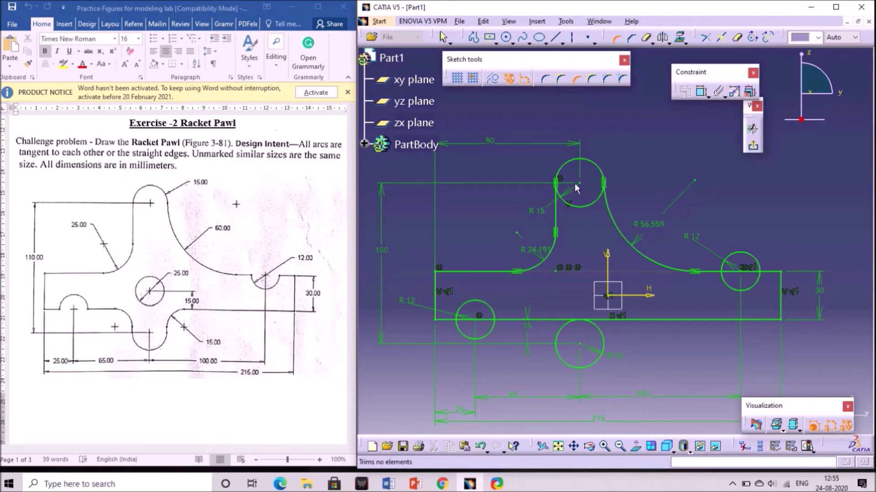
pyautogui.click(543, 325)
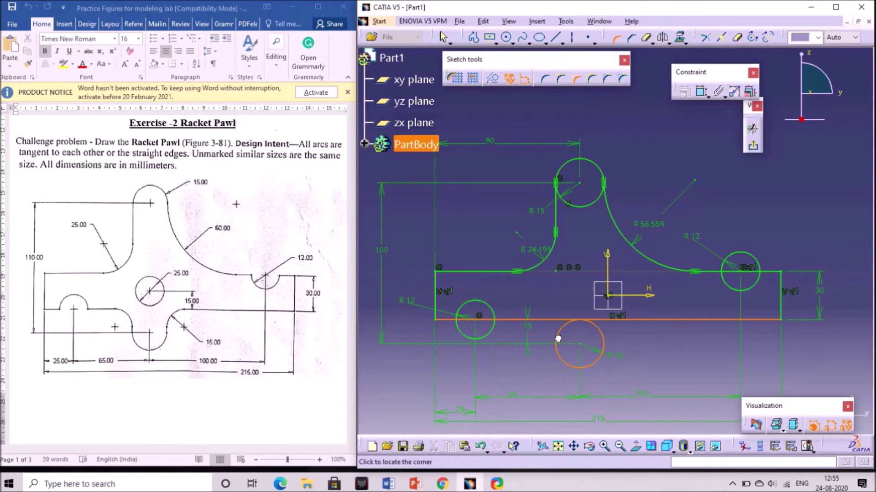
pyautogui.click(558, 338)
pyautogui.click(553, 333)
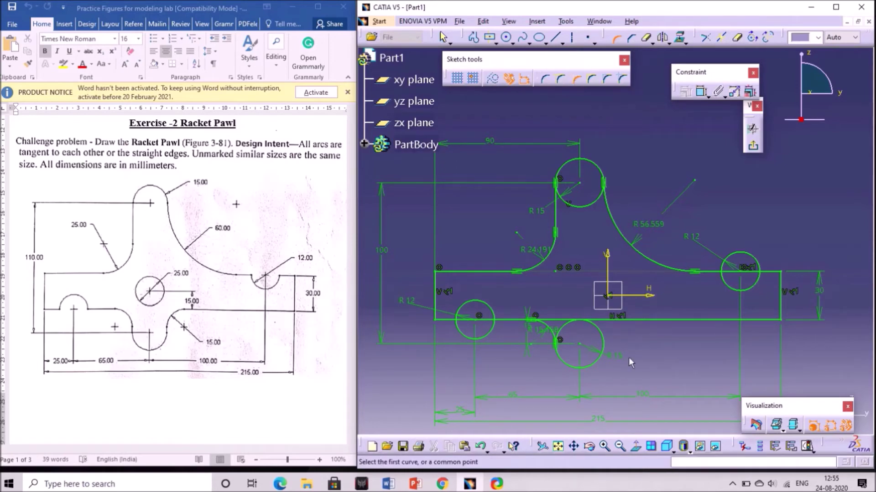
pyautogui.click(603, 338)
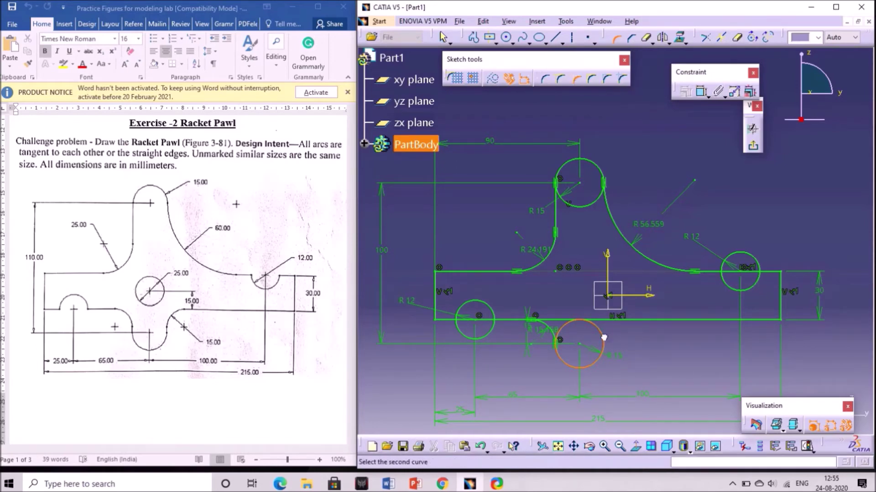
pyautogui.click(635, 320)
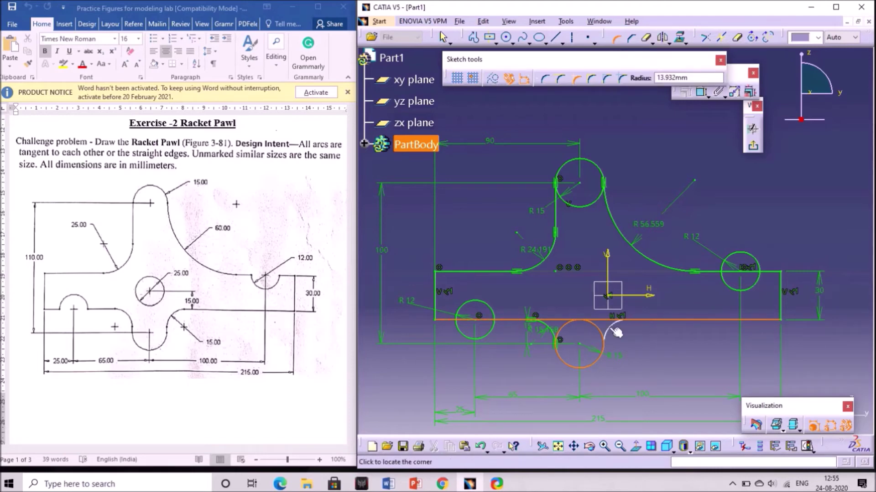
pyautogui.click(616, 332)
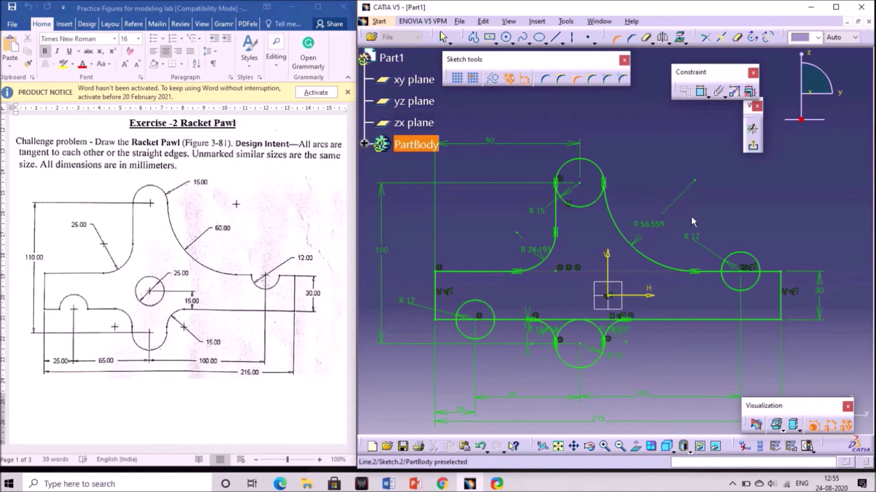
# - Quick Trim the bottom edge piece and lower circle arc where they overlap
pyautogui.click(736, 40)
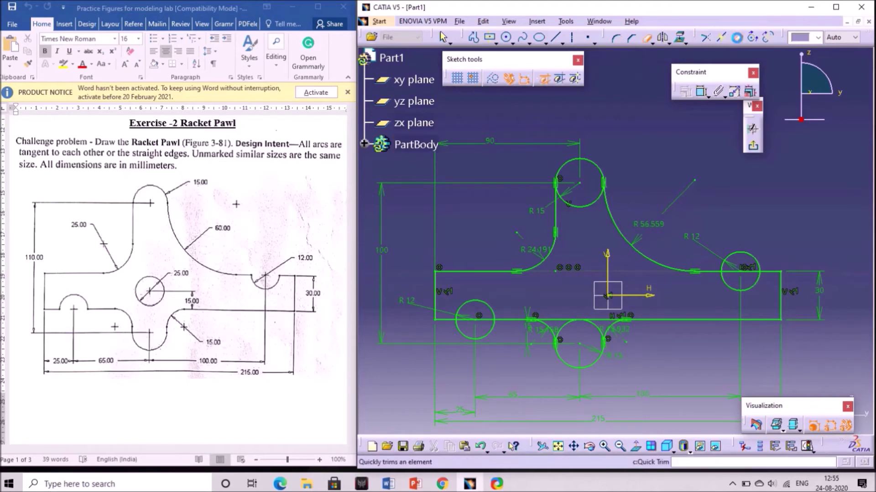
pyautogui.click(557, 321)
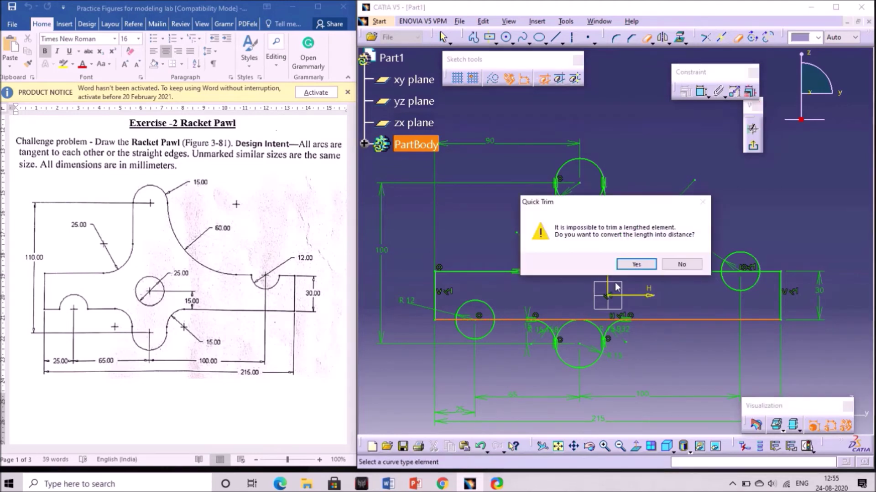
pyautogui.click(636, 265)
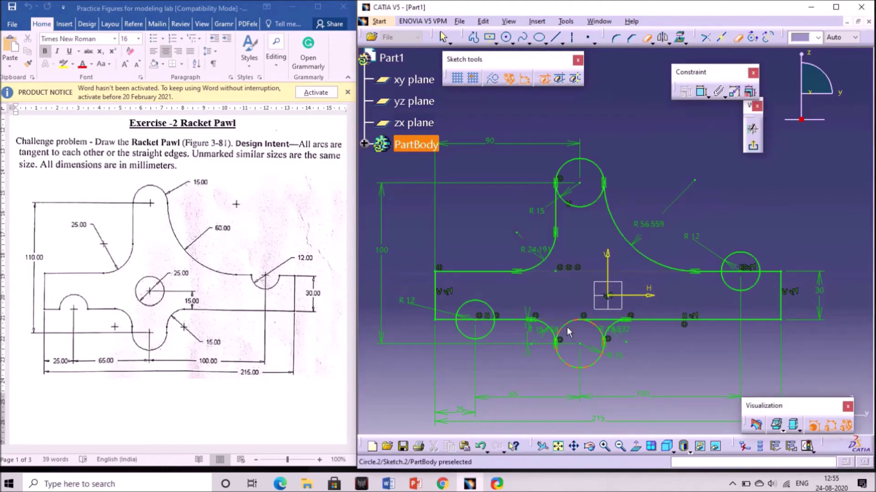
pyautogui.click(570, 333)
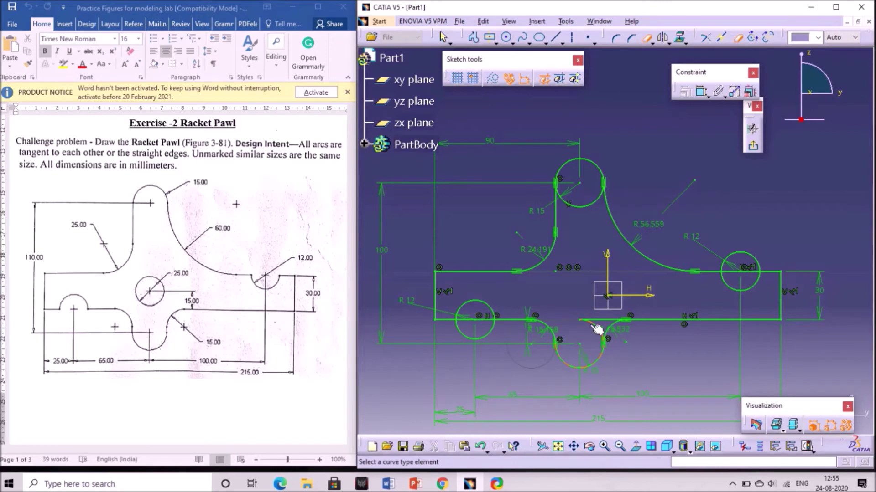
pyautogui.click(596, 319)
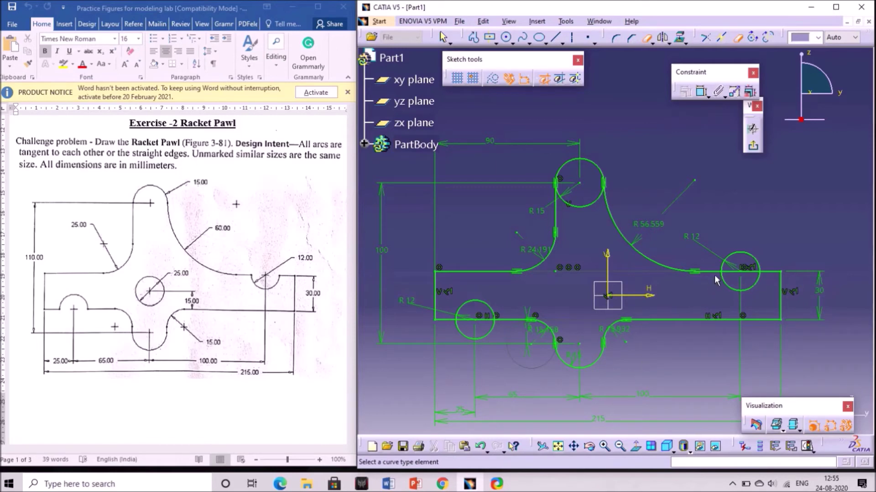
# - Trim the unwanted R12 circle halves, the top circle's lower arc, and overlapped edge pieces
pyautogui.click(754, 257)
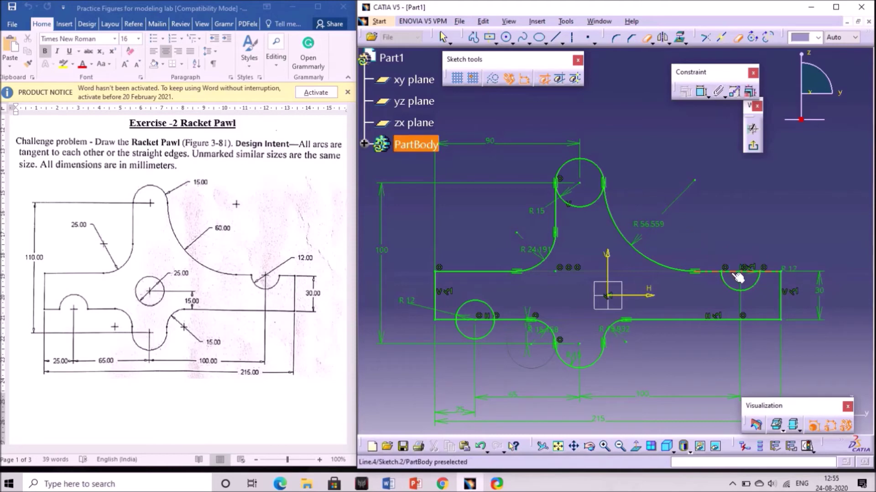
pyautogui.click(736, 272)
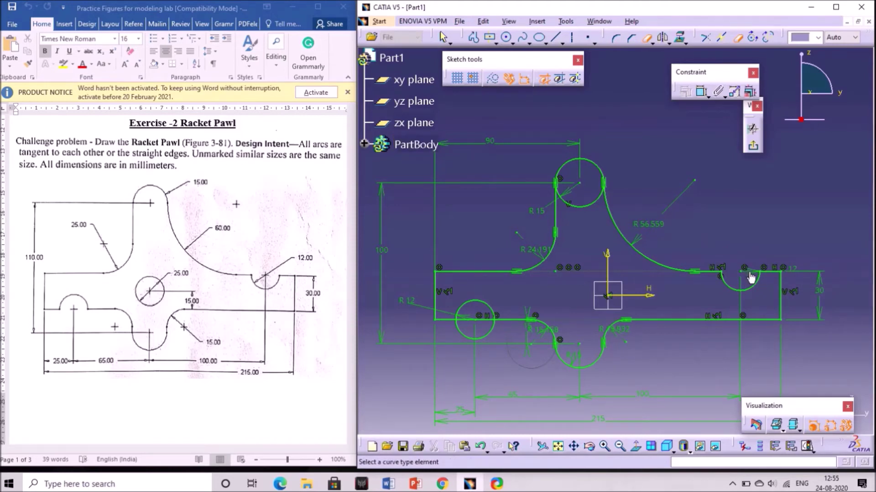
pyautogui.click(595, 209)
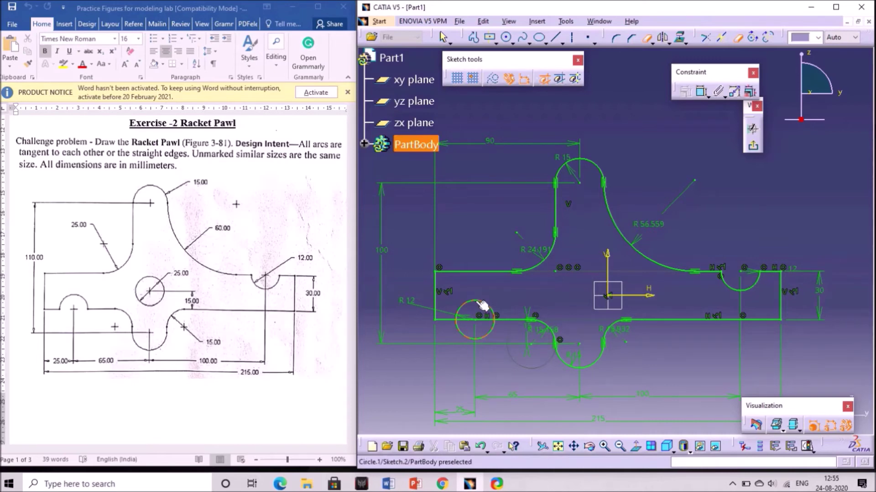
pyautogui.click(469, 339)
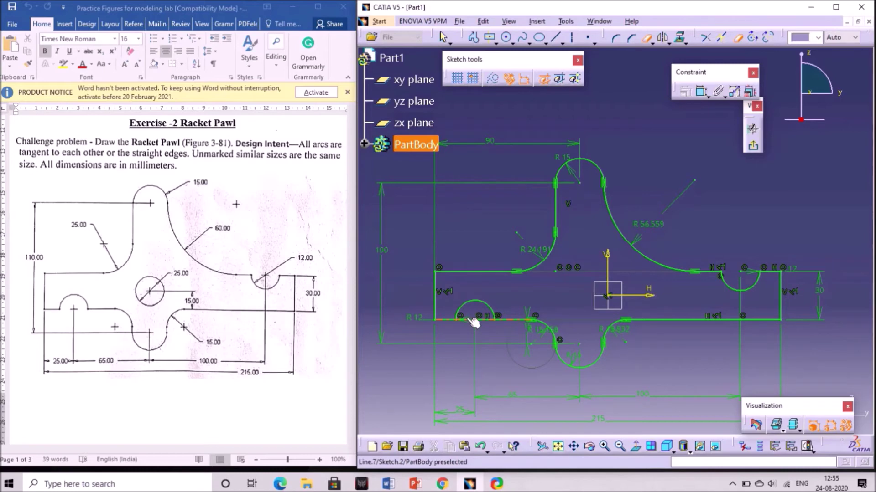
pyautogui.click(472, 320)
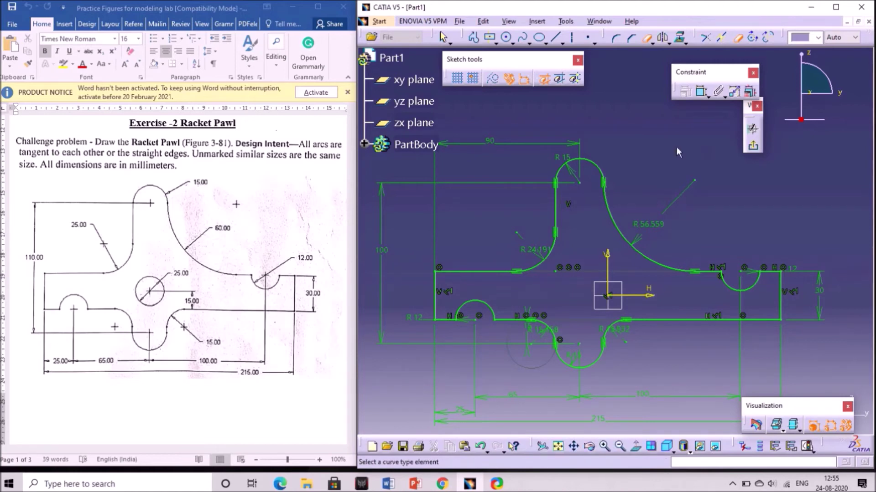
pyautogui.click(647, 39)
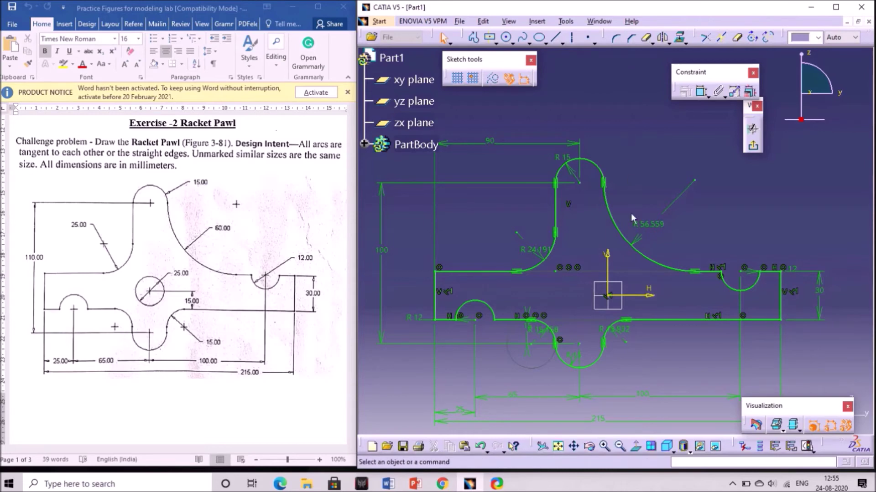
# - Change the vertical height dimension from 100 to 110
pyautogui.click(829, 427)
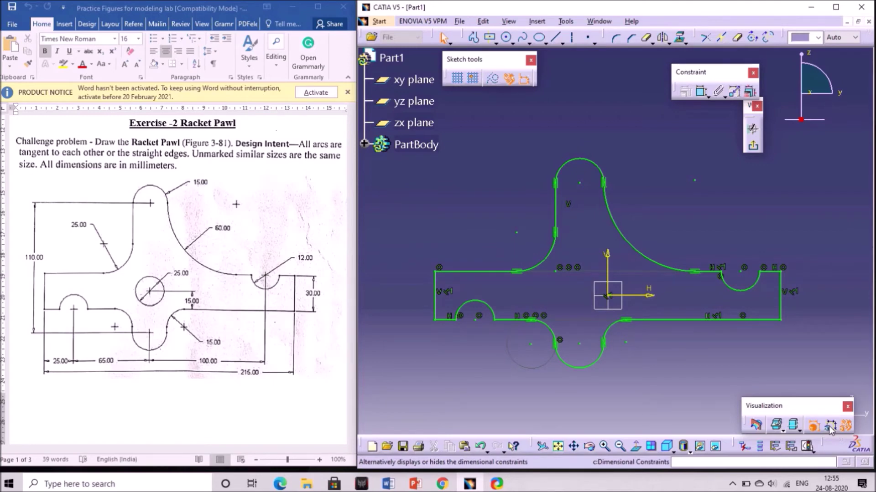
pyautogui.click(829, 427)
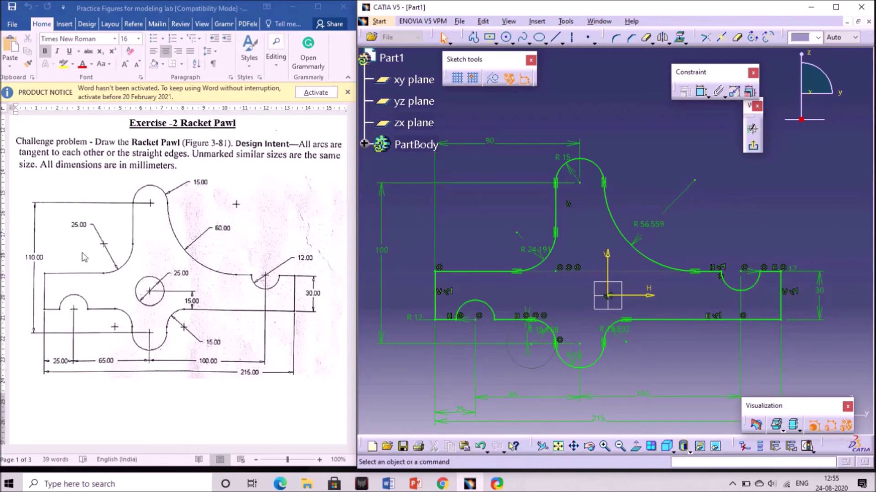
pyautogui.doubleClick(381, 251)
pyautogui.write('110mm')
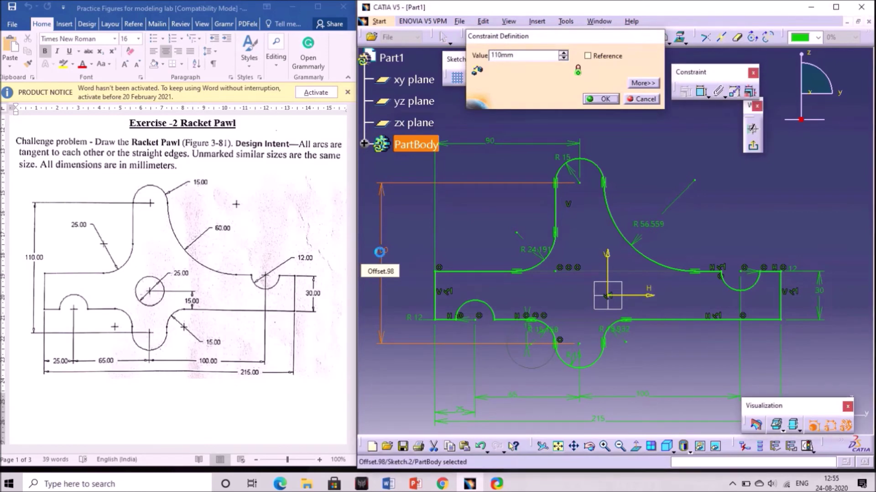
pyautogui.press('Return')
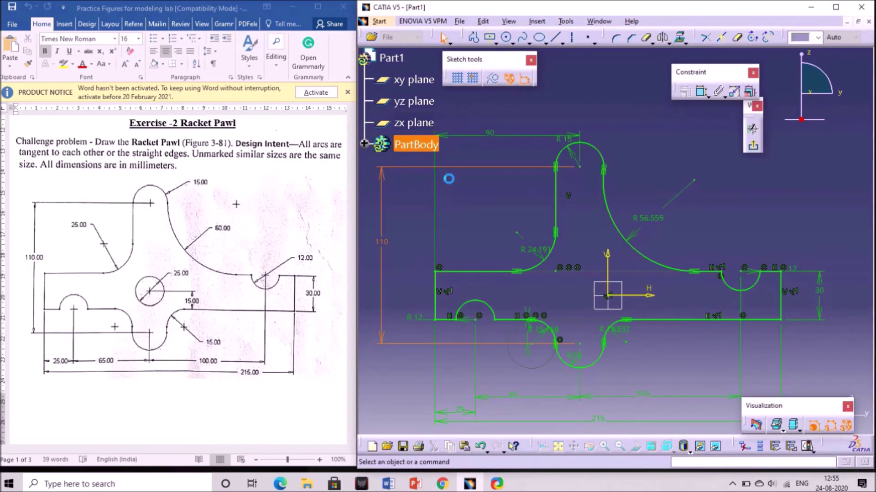
pyautogui.click(485, 144)
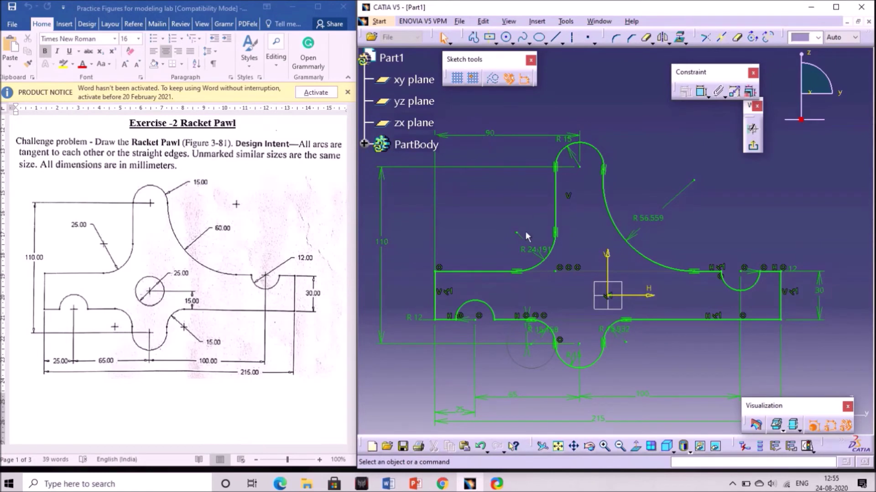
# - Resize the R 24.191 corner arc to R 25 and the R 56.559 fillet to R 60
pyautogui.click(533, 249)
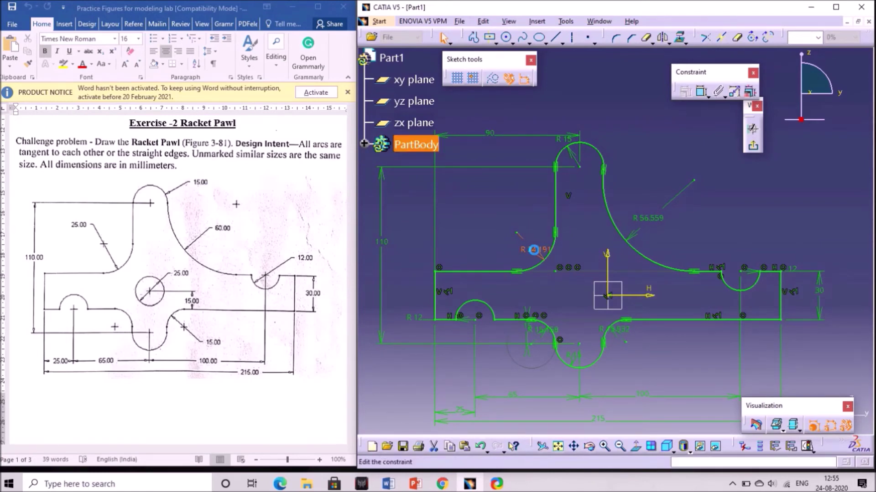
pyautogui.doubleClick(533, 250)
pyautogui.write('25')
pyautogui.click(534, 249)
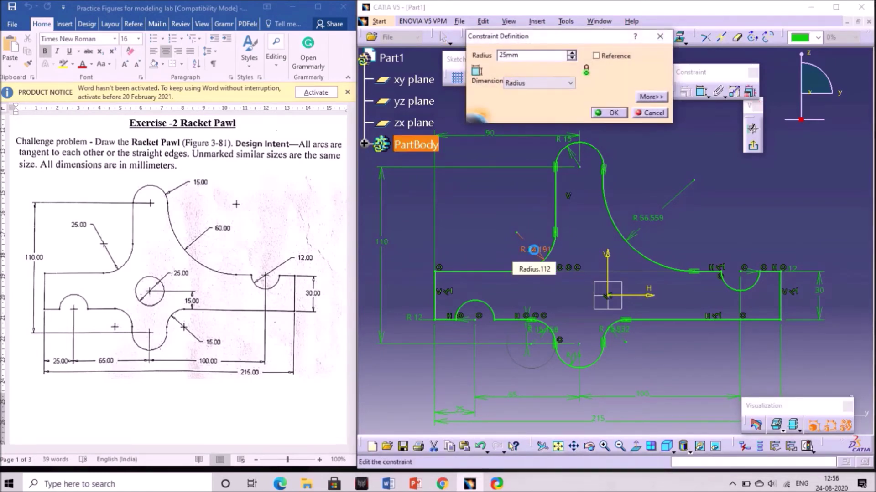
pyautogui.press('Return')
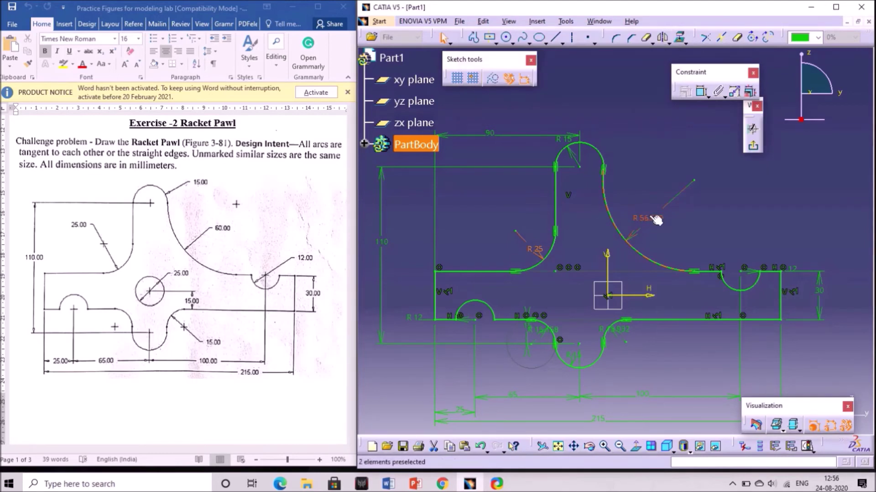
pyautogui.doubleClick(647, 215)
pyautogui.write('60mm')
pyautogui.press('Return')
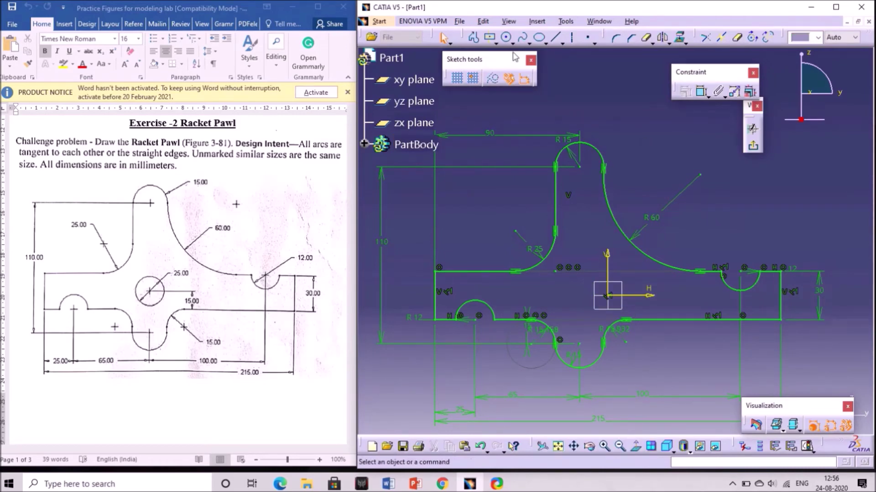
# - Draw a circle inside the bar, centred just left of the sketch origin
pyautogui.click(506, 38)
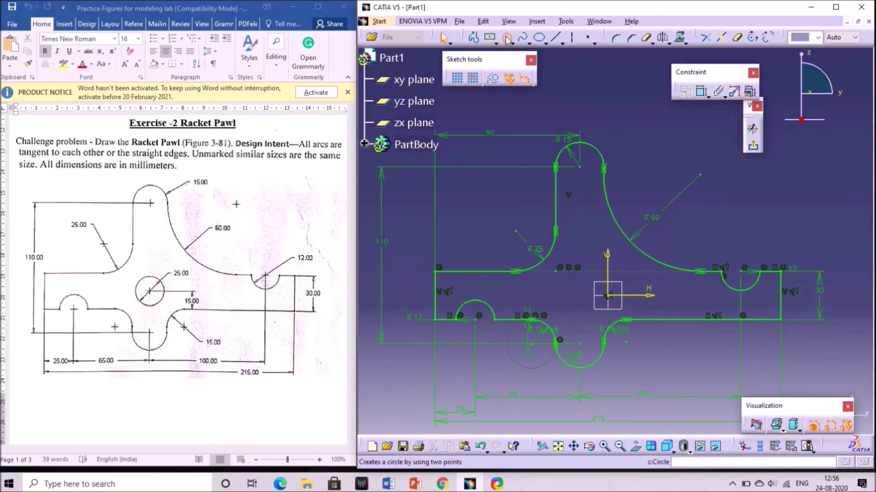
pyautogui.click(575, 296)
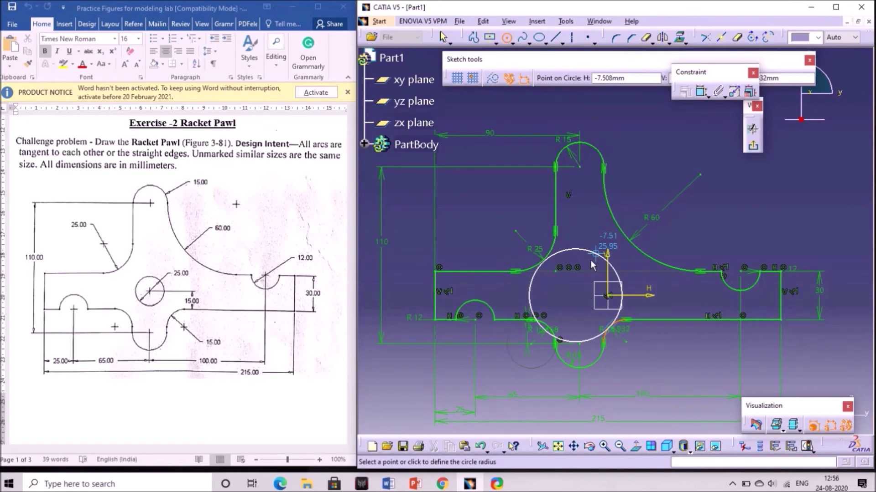
pyautogui.click(587, 265)
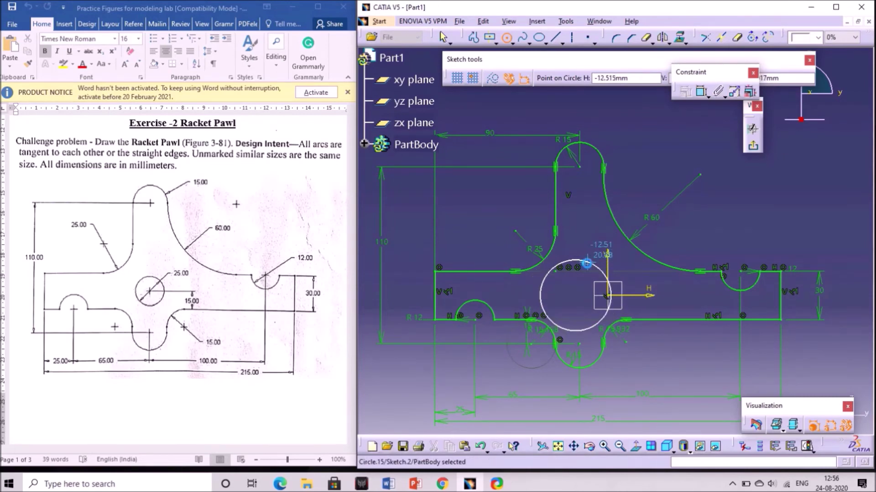
# - Dimension the central circle, switching the radius to a 25 mm diameter
pyautogui.click(700, 91)
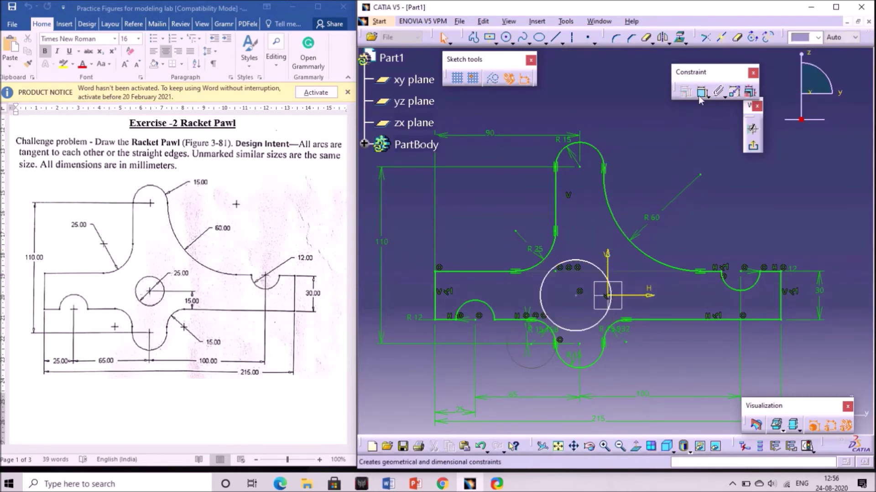
pyautogui.click(583, 262)
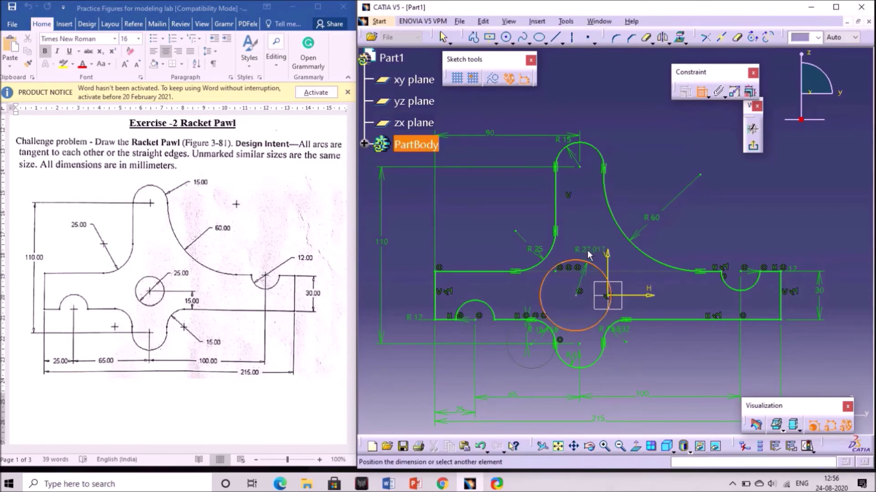
pyautogui.click(589, 247)
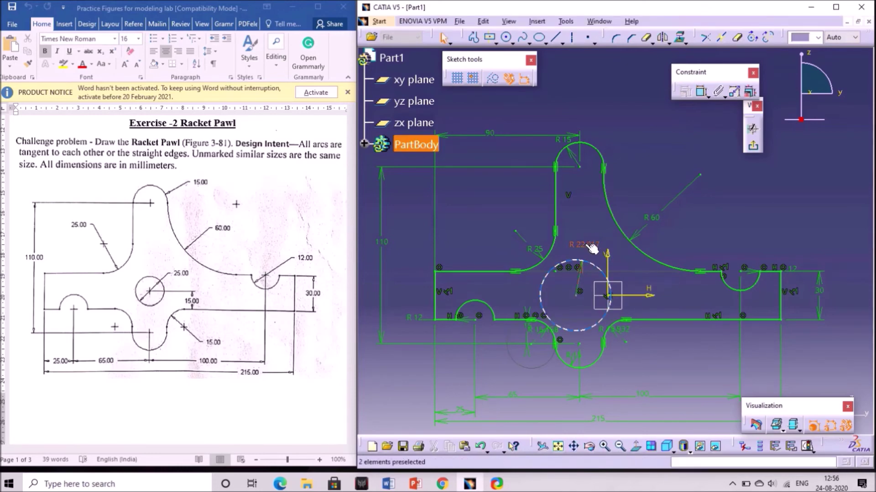
pyautogui.doubleClick(590, 246)
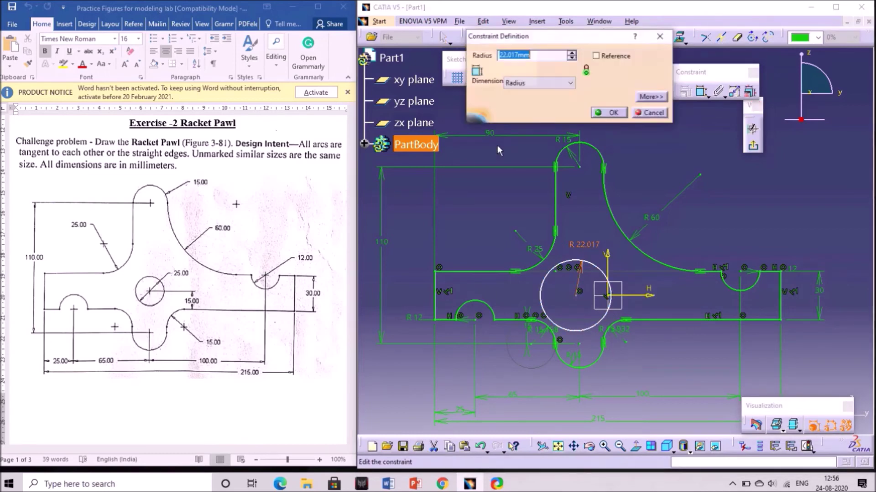
pyautogui.click(538, 83)
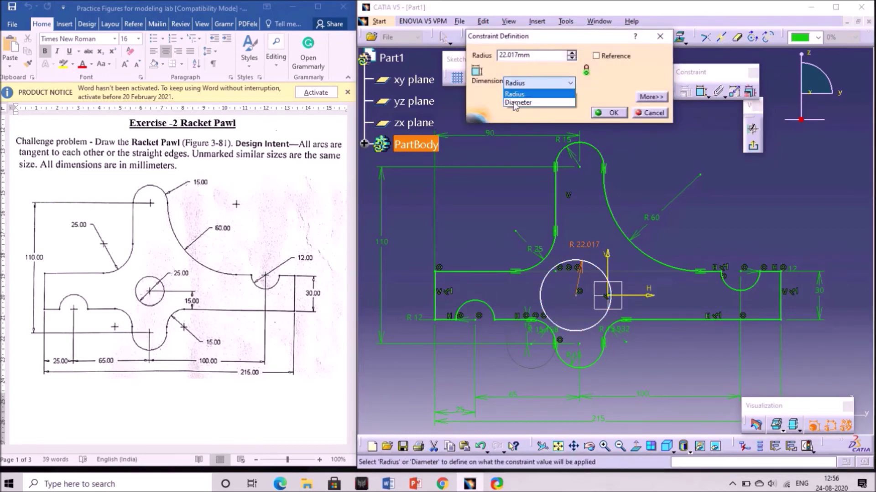
pyautogui.click(514, 103)
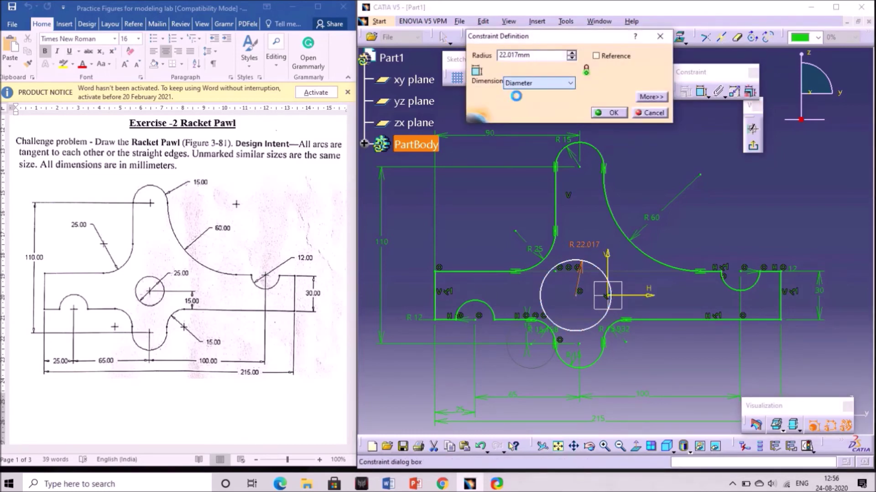
pyautogui.doubleClick(541, 53)
pyautogui.write('25')
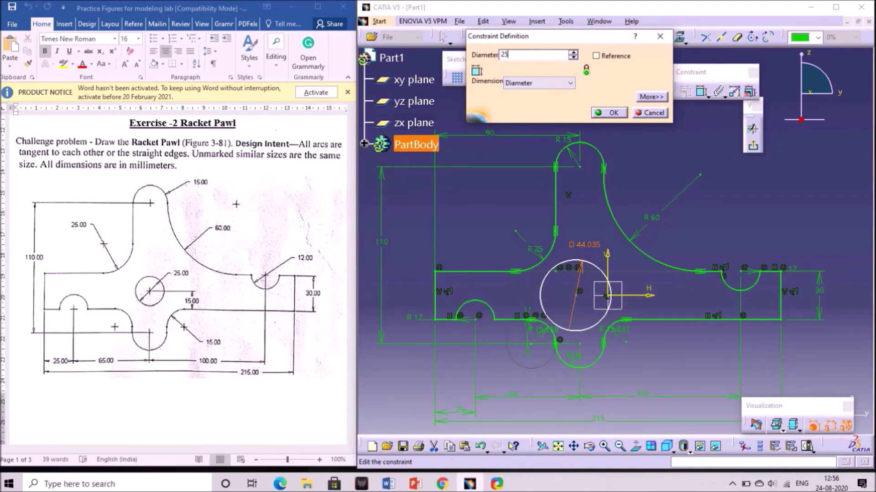
pyautogui.press('Return')
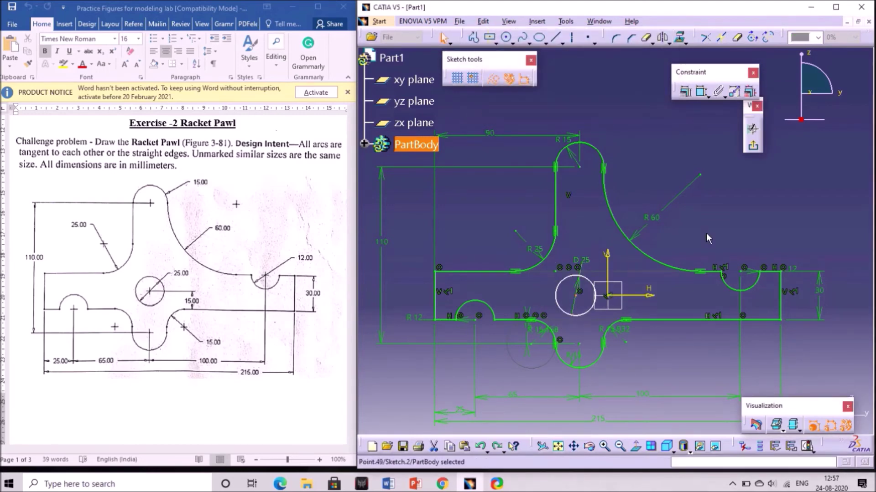
# - Dimension the Ø25 circle centre to the top R15 arc centre horizontally and set it to 0 mm
pyautogui.click(703, 93)
pyautogui.click(579, 297)
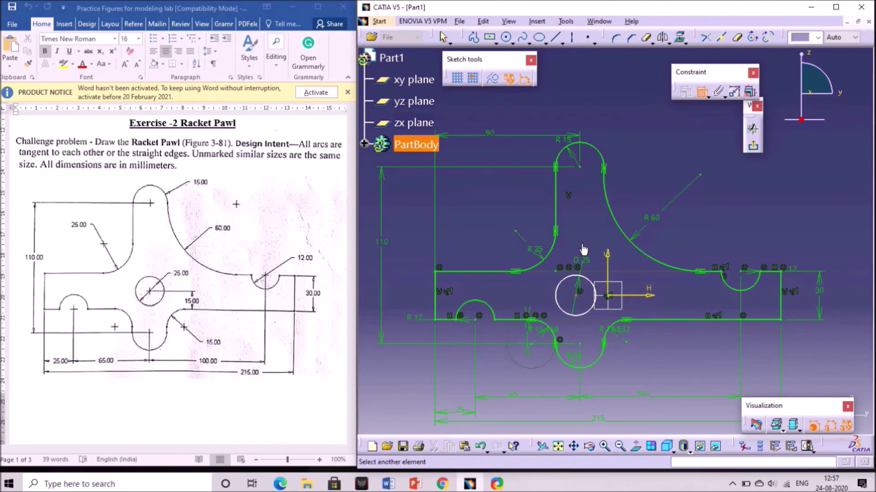
pyautogui.click(584, 169)
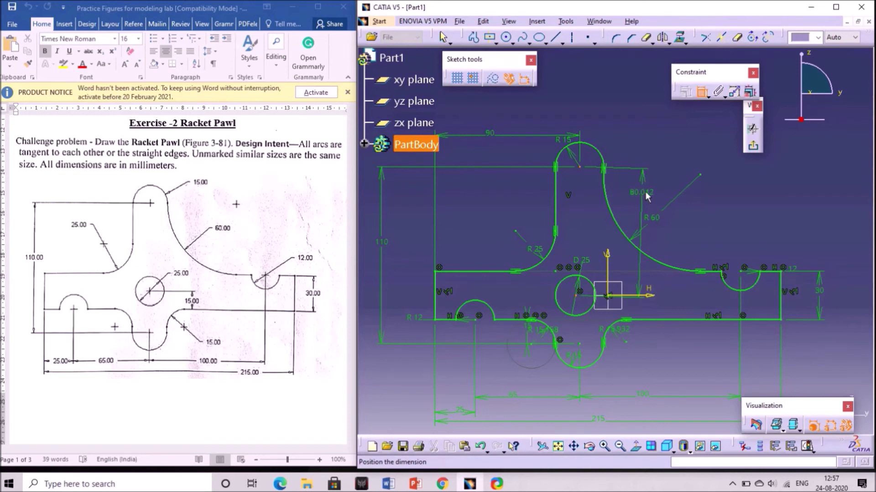
pyautogui.rightClick(645, 192)
pyautogui.click(690, 224)
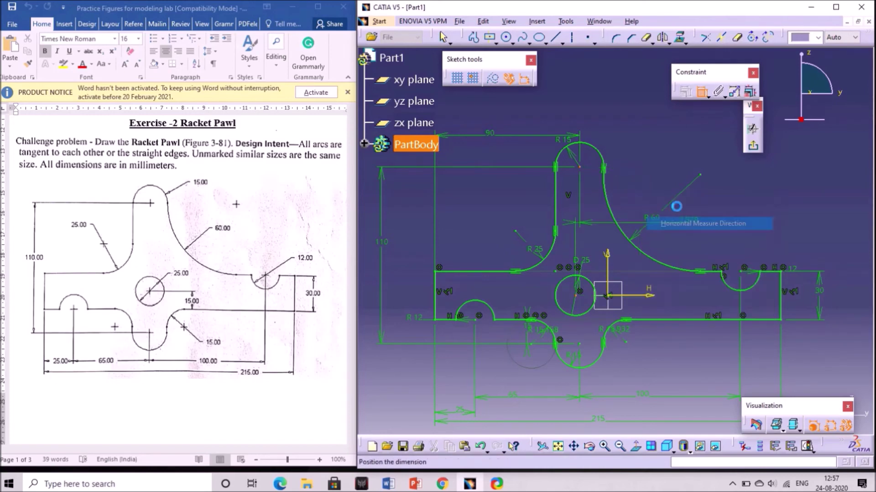
pyautogui.click(674, 165)
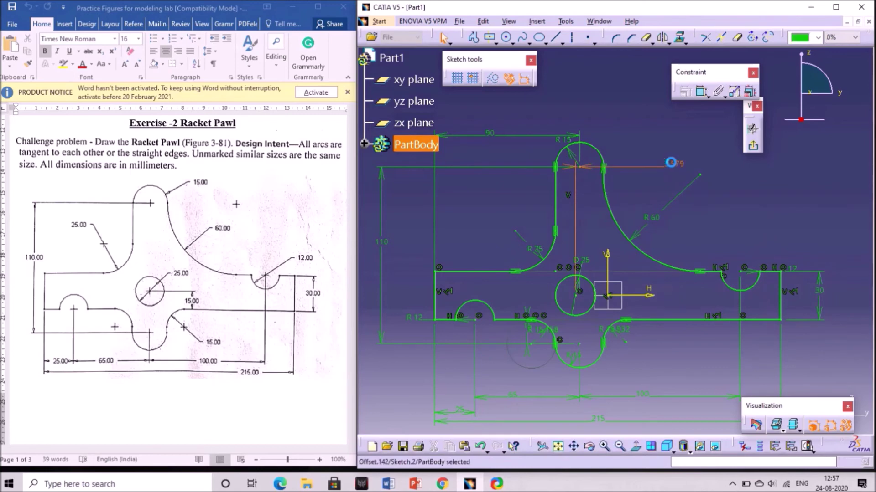
pyautogui.doubleClick(674, 164)
pyautogui.write('0mm')
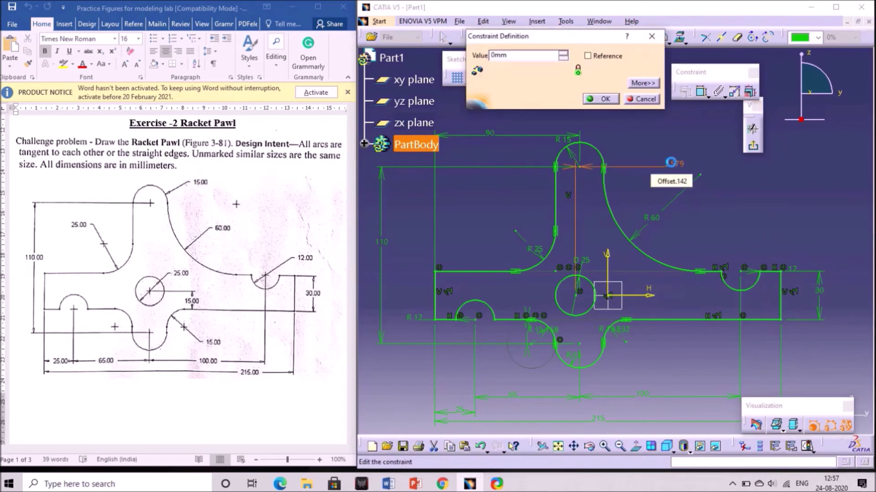
pyautogui.press('Return')
pyautogui.click(670, 148)
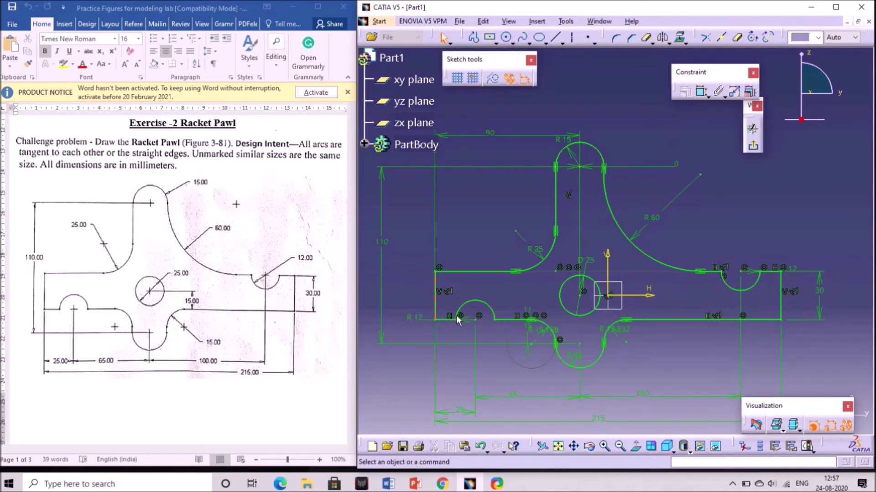
# - Change the R15.158 and R19.932 lower arc radii to 15 mm each
pyautogui.doubleClick(542, 335)
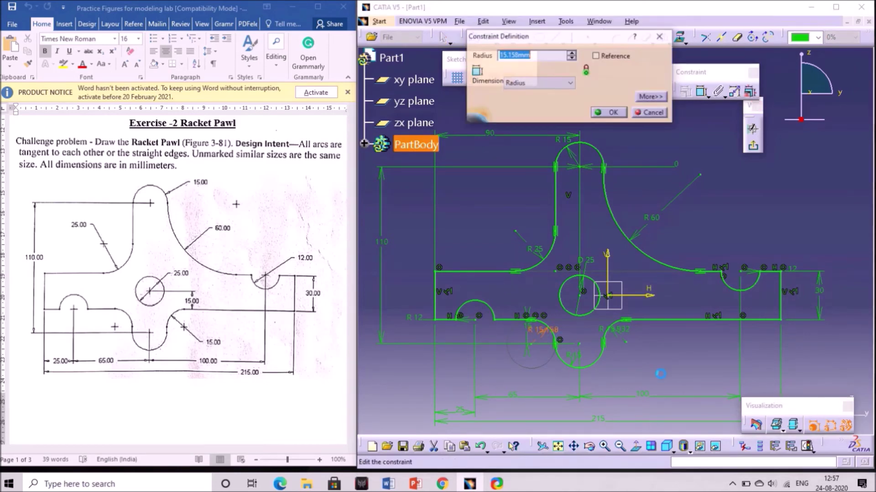
pyautogui.write('15')
pyautogui.press('Return')
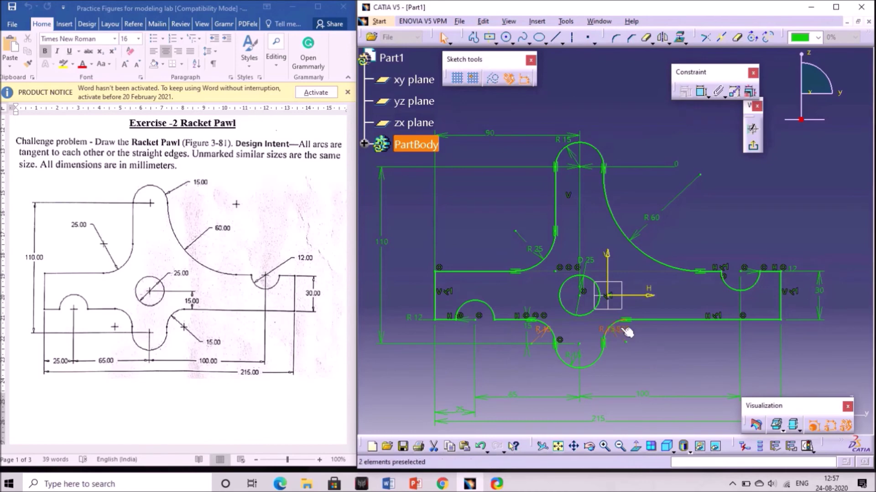
pyautogui.doubleClick(625, 330)
pyautogui.write('15')
pyautogui.press('Return')
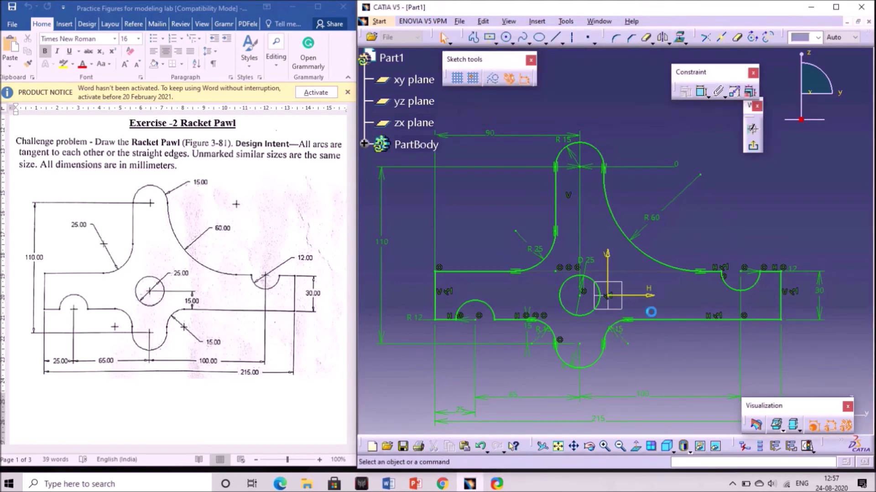
# - Drag the R15 radius label lower and move the 15 offset dimension over to the right arc
pyautogui.click(627, 332)
pyautogui.moveTo(627, 333); pyautogui.dragTo(632, 343)
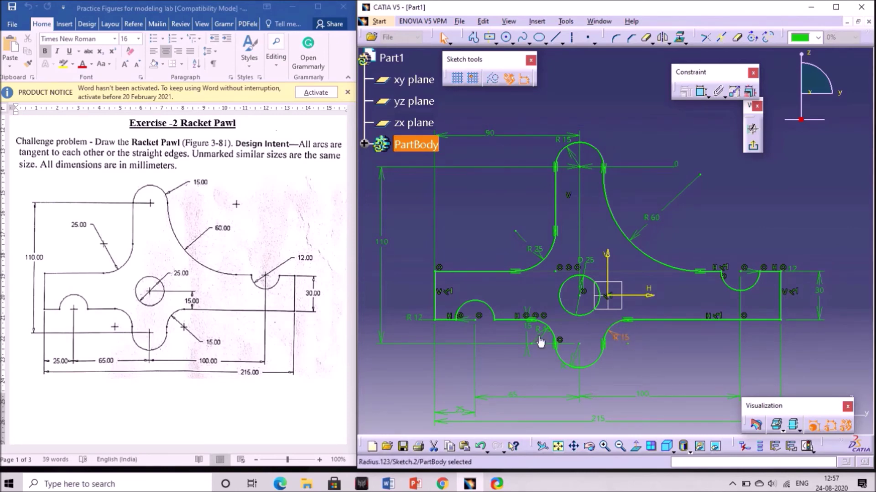
pyautogui.click(550, 335)
pyautogui.moveTo(530, 335); pyautogui.dragTo(518, 338)
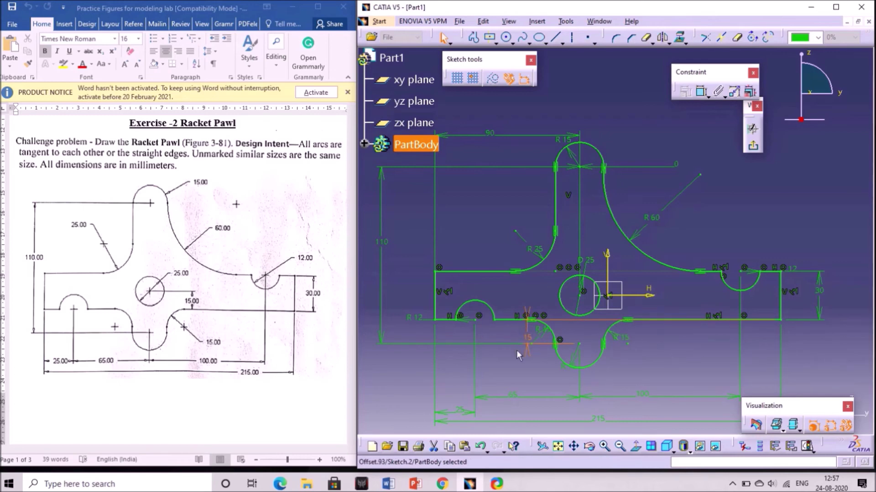
pyautogui.moveTo(534, 355); pyautogui.dragTo(682, 351)
pyautogui.click(641, 371)
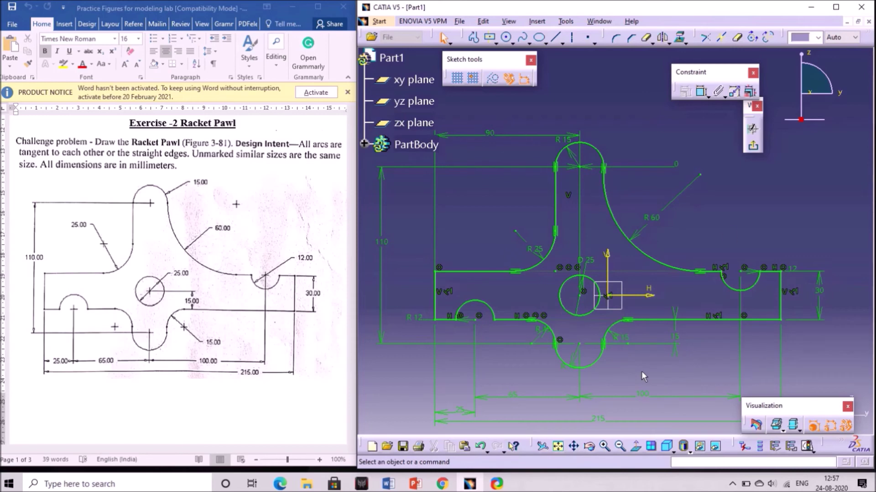
pyautogui.click(730, 296)
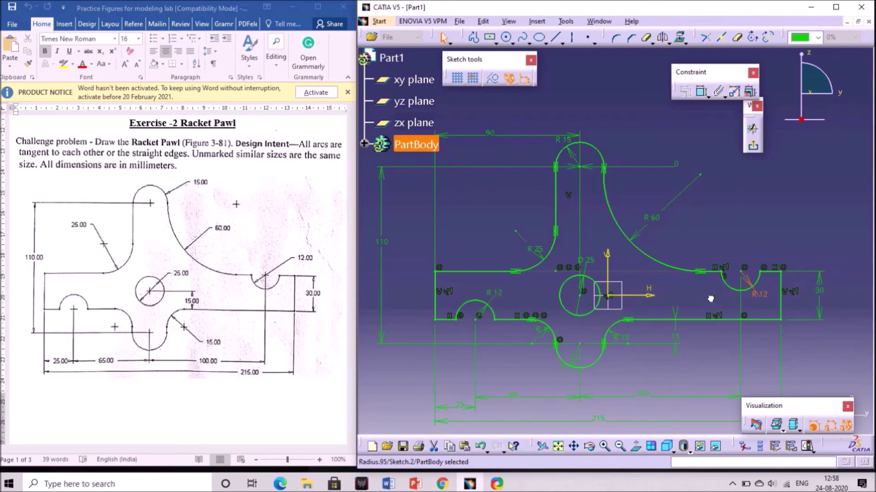
pyautogui.click(781, 202)
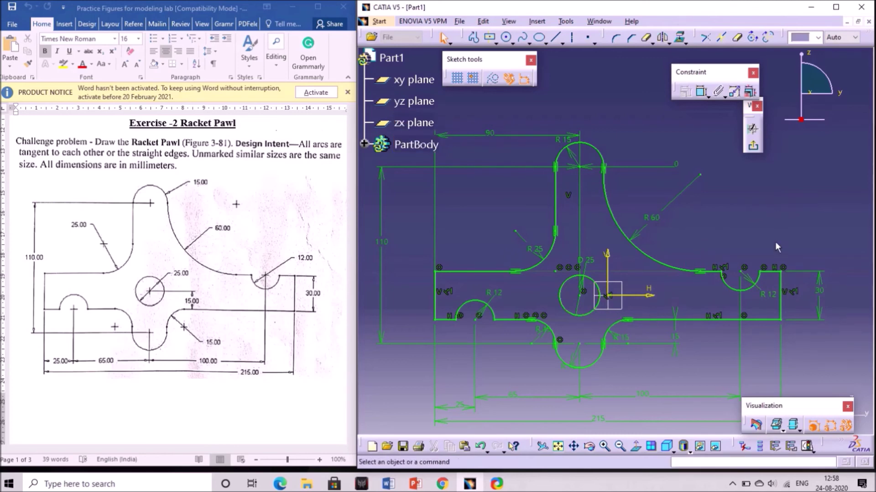
pyautogui.click(829, 424)
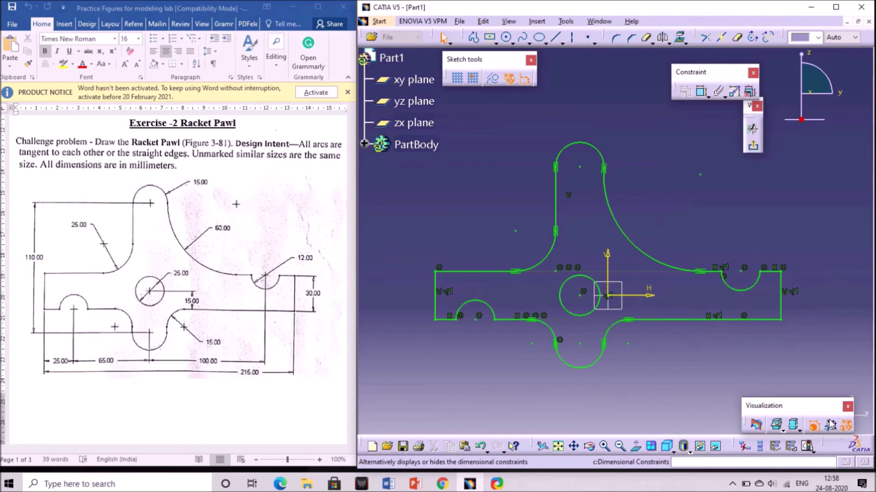
pyautogui.click(829, 424)
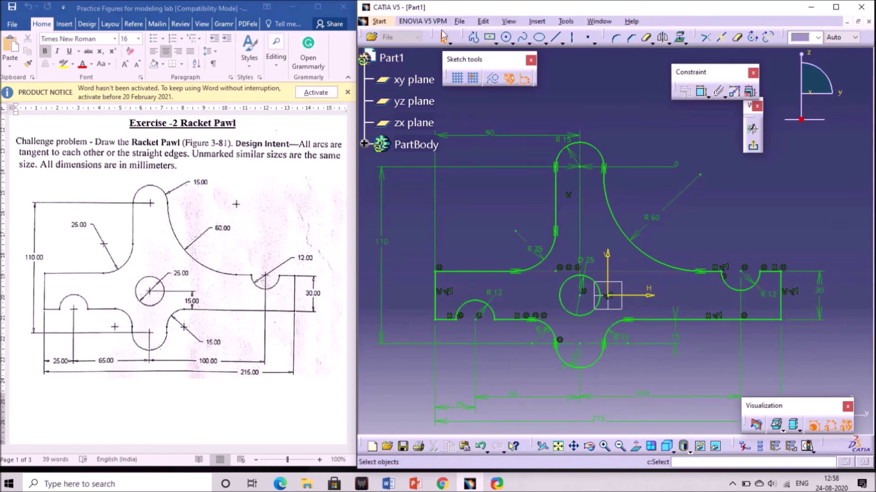
# - Save the part as racket pawl exercise.CATPart in the Modelling lab -CATIA folder
pyautogui.click(459, 21)
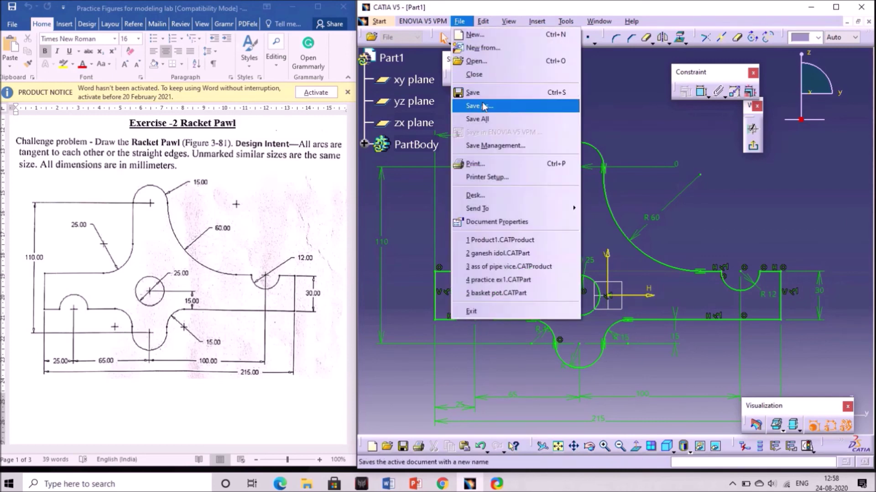
pyautogui.click(485, 107)
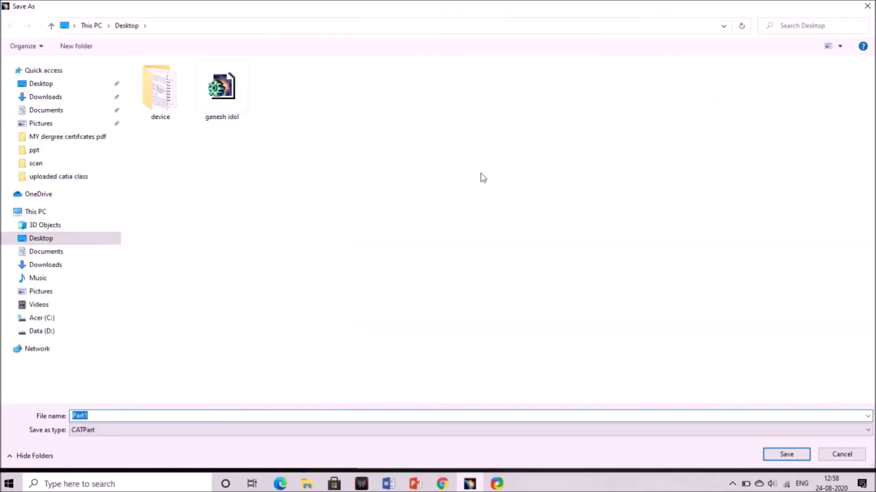
pyautogui.doubleClick(186, 81)
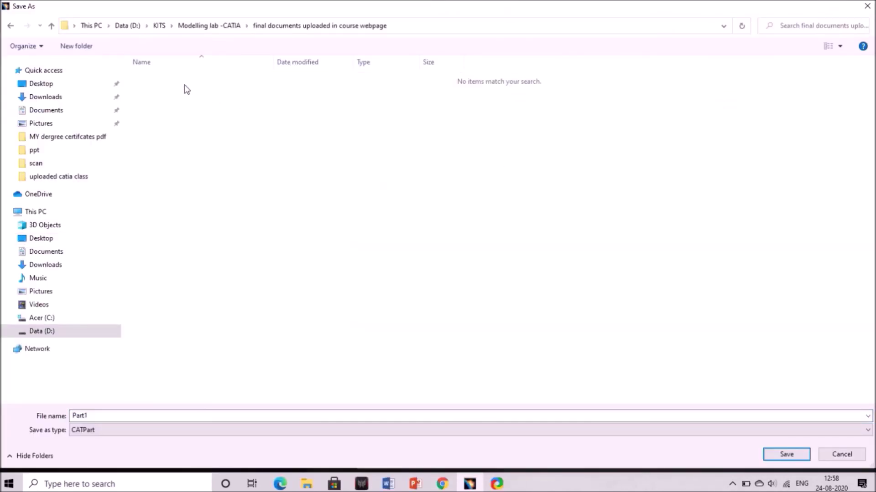
pyautogui.click(197, 27)
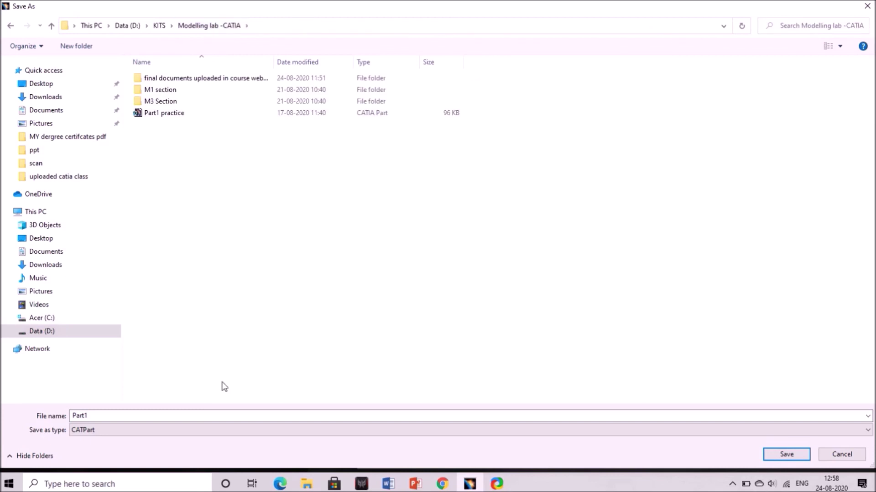
pyautogui.doubleClick(254, 416)
pyautogui.write('racket pawl exercies ')
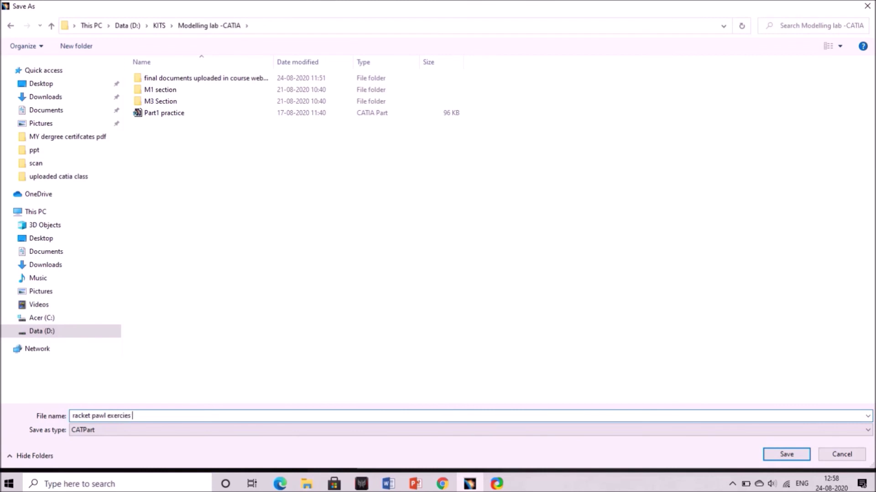
pyautogui.write('e')
pyautogui.press('BackSpace')
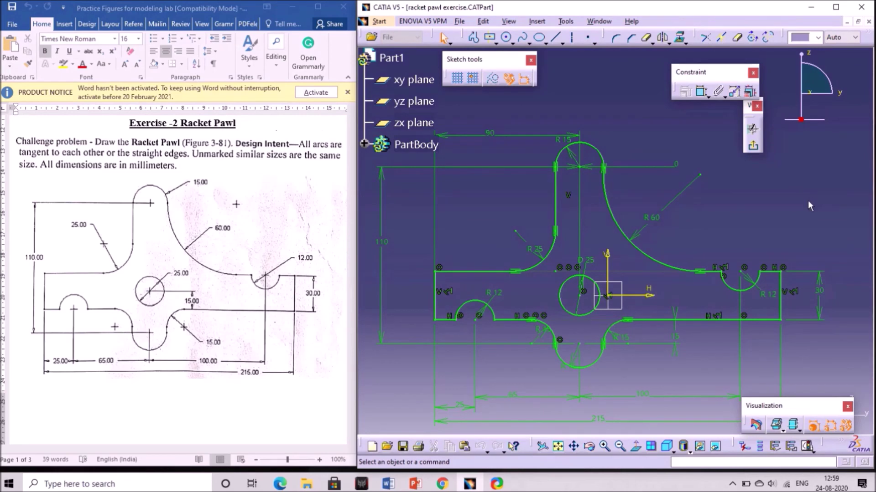
# - Exit the Sketcher to view the racket pawl profile in 3D, then save the part
pyautogui.click(754, 147)
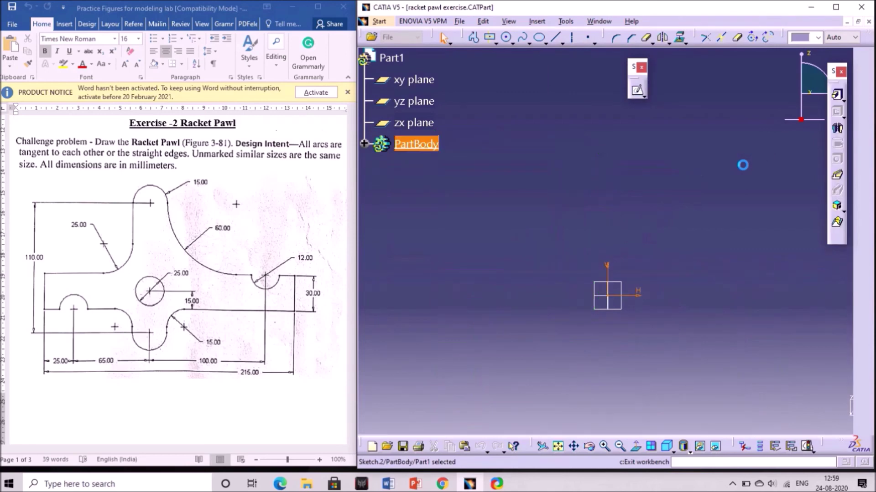
pyautogui.click(735, 172)
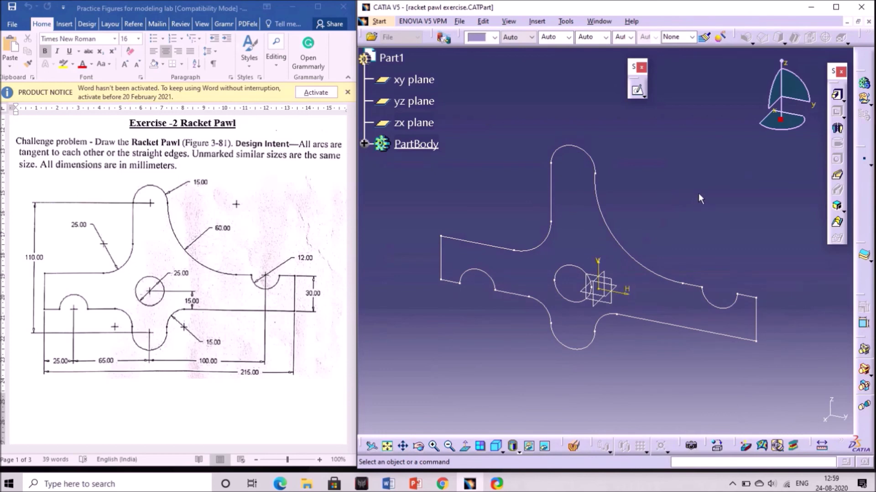
pyautogui.click(460, 22)
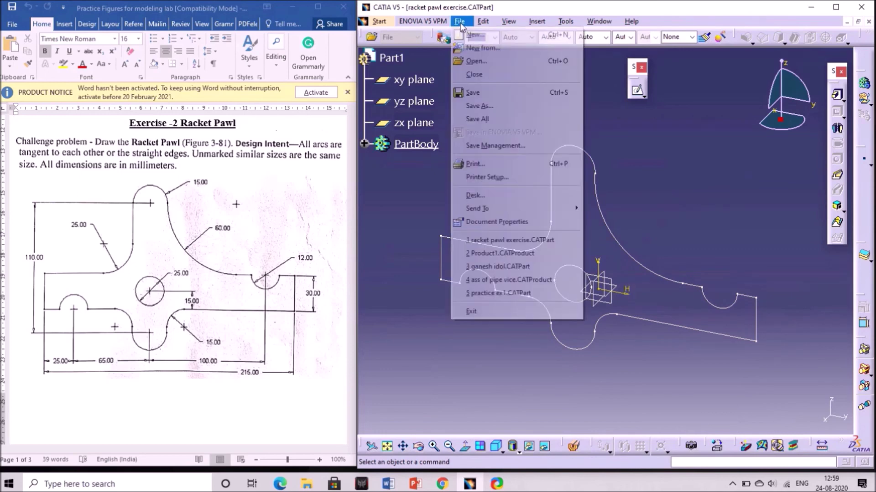
pyautogui.click(474, 92)
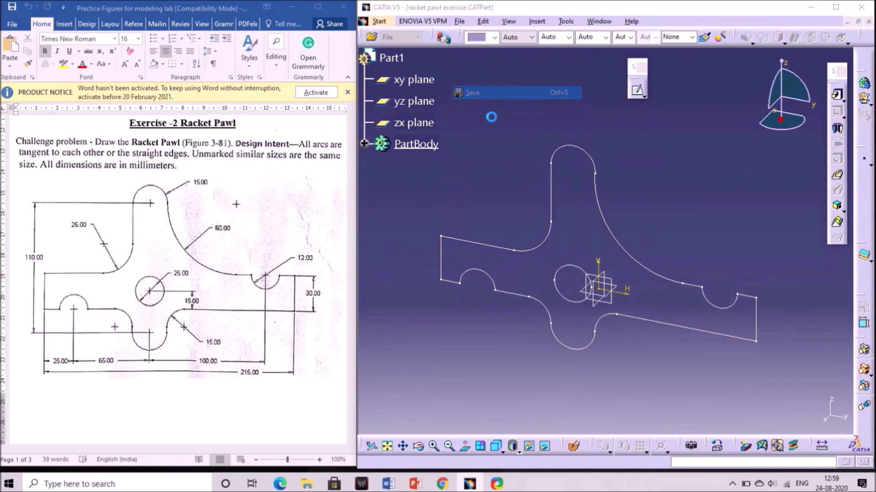